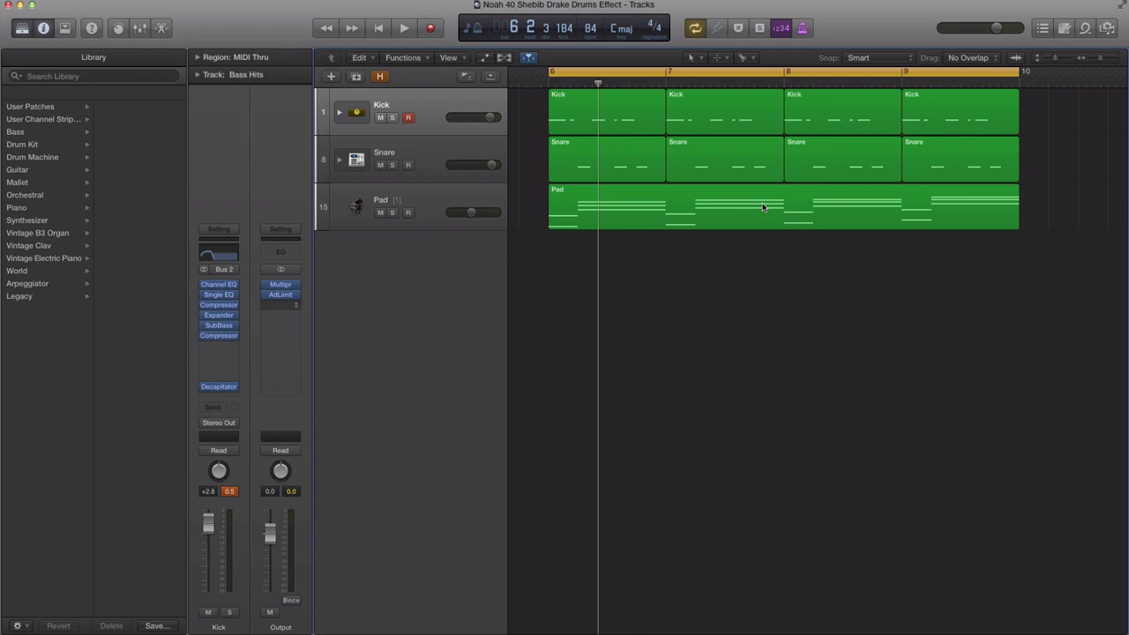
# Audition the arrangement, solo the Kick with its regions selected, and reset its channel strip.
pyautogui.press('space')
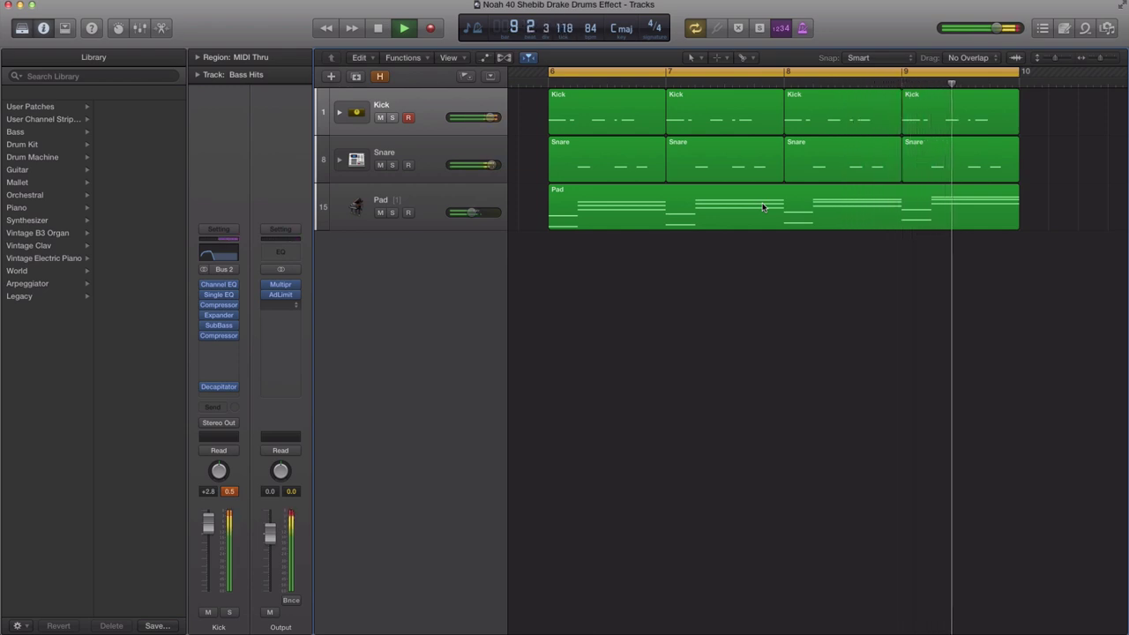
pyautogui.press('space')
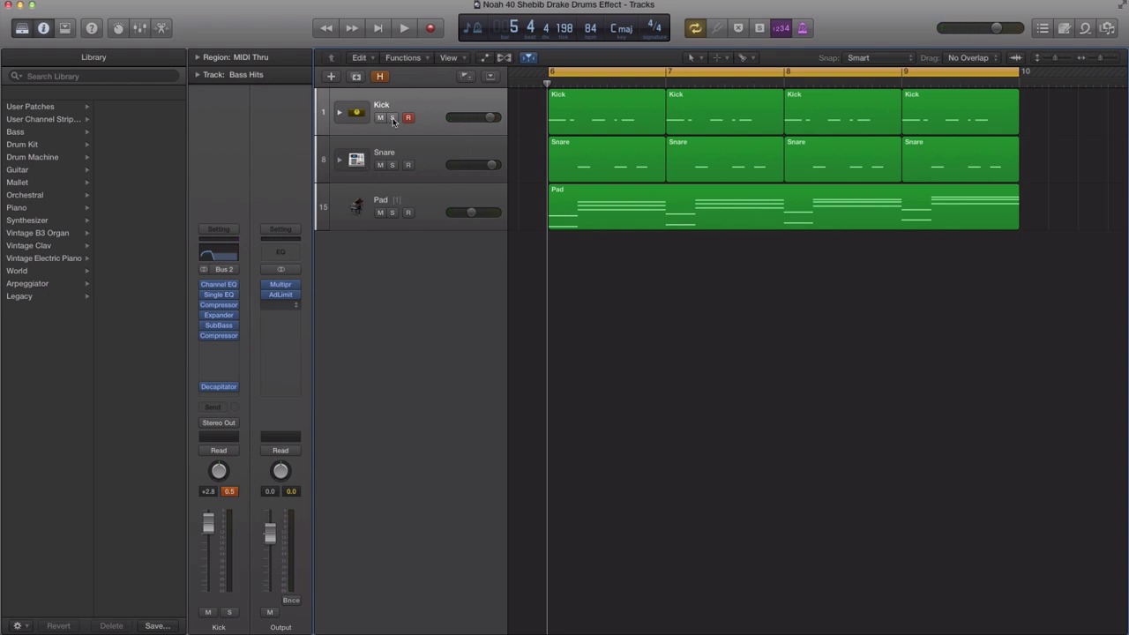
pyautogui.click(392, 117)
pyautogui.click(437, 99)
pyautogui.click(228, 231)
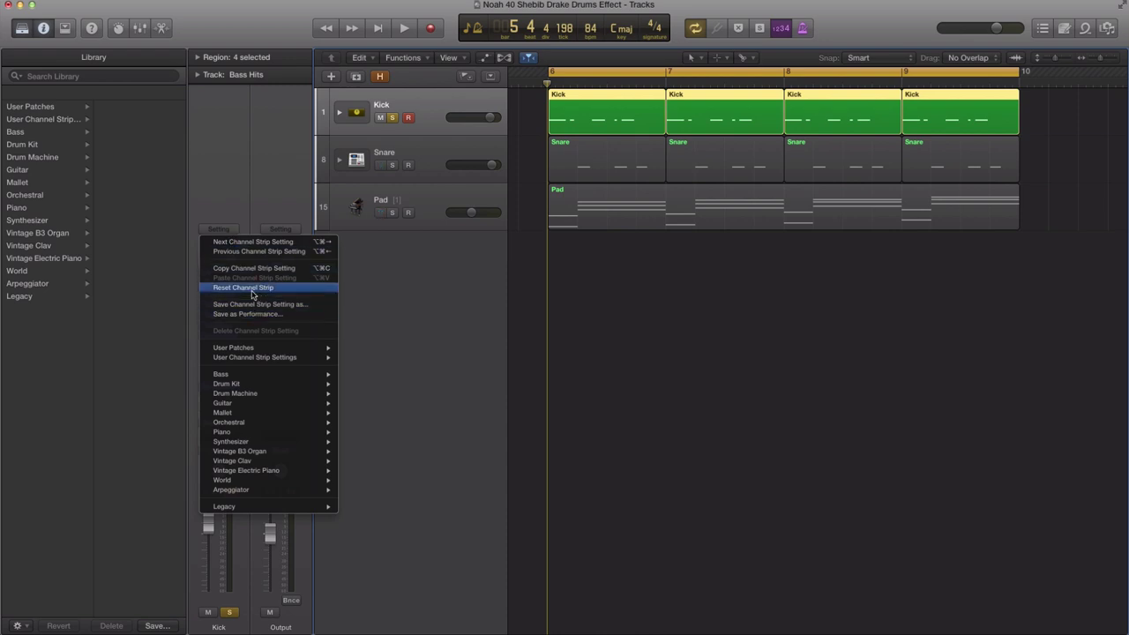
pyautogui.click(251, 288)
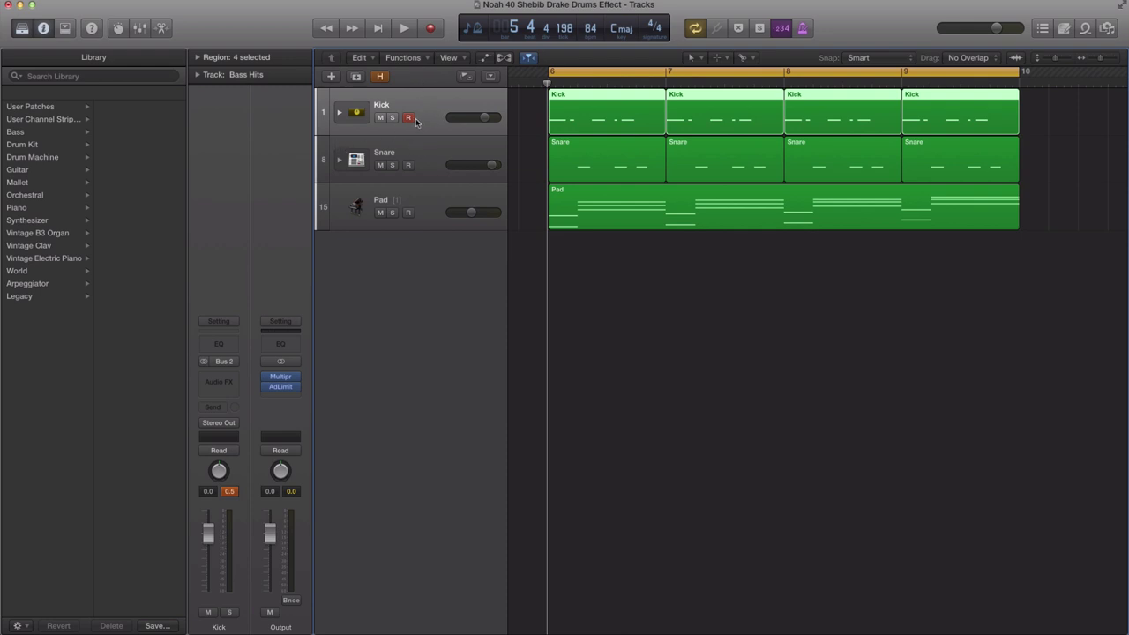
pyautogui.press('space')
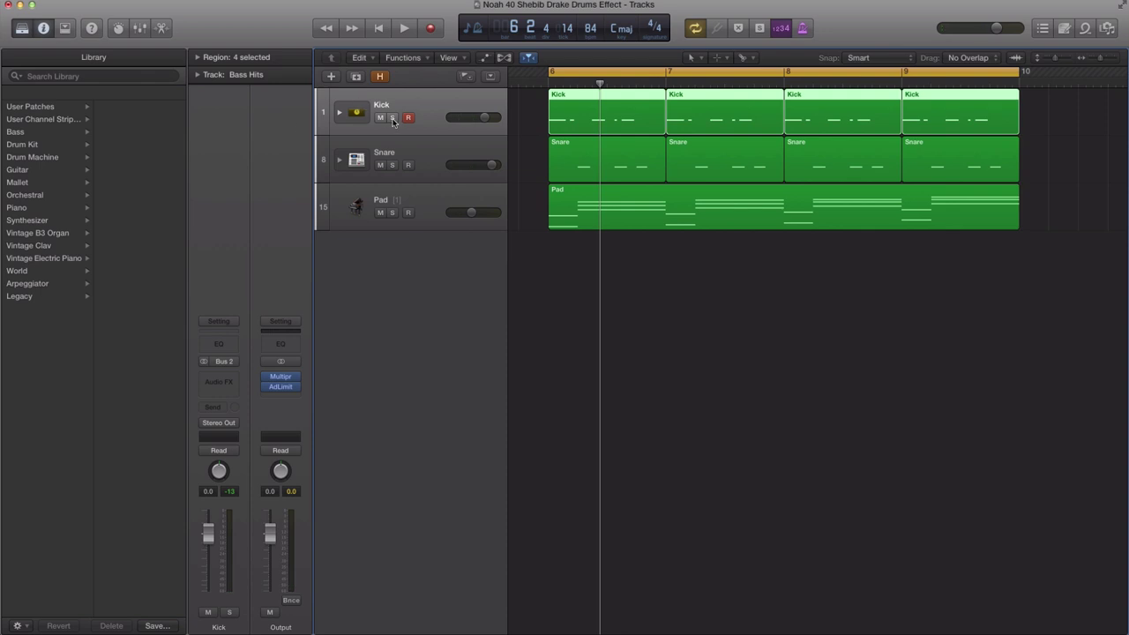
# Solo the Kick, load the Drum Machine > Boutique 808 patch and audition it.
pyautogui.click(393, 118)
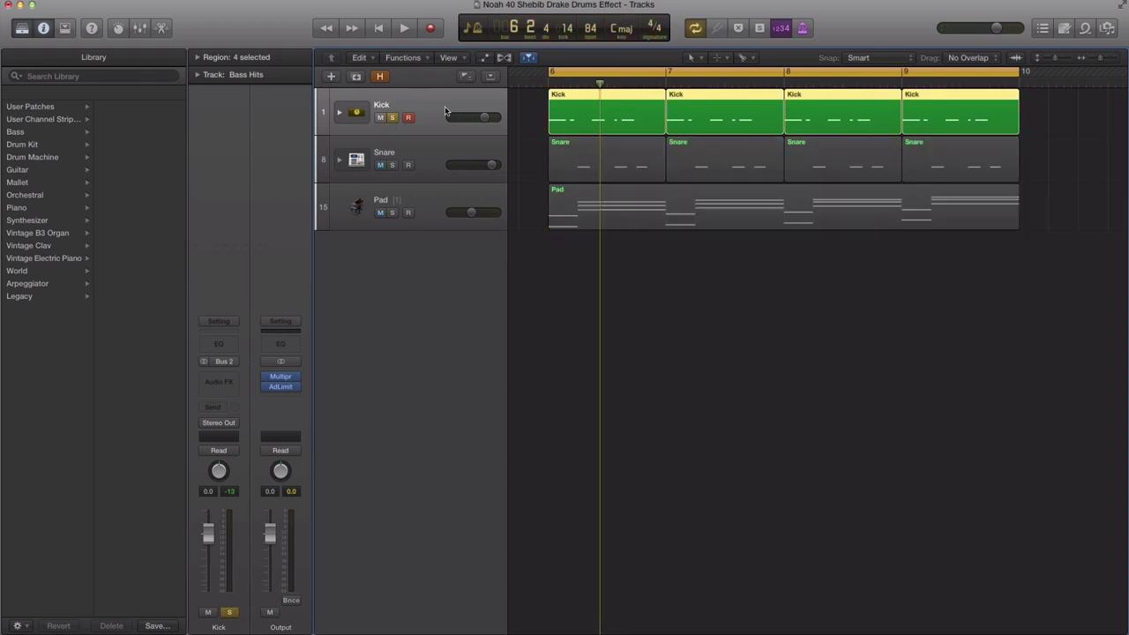
pyautogui.click(40, 161)
pyautogui.click(140, 132)
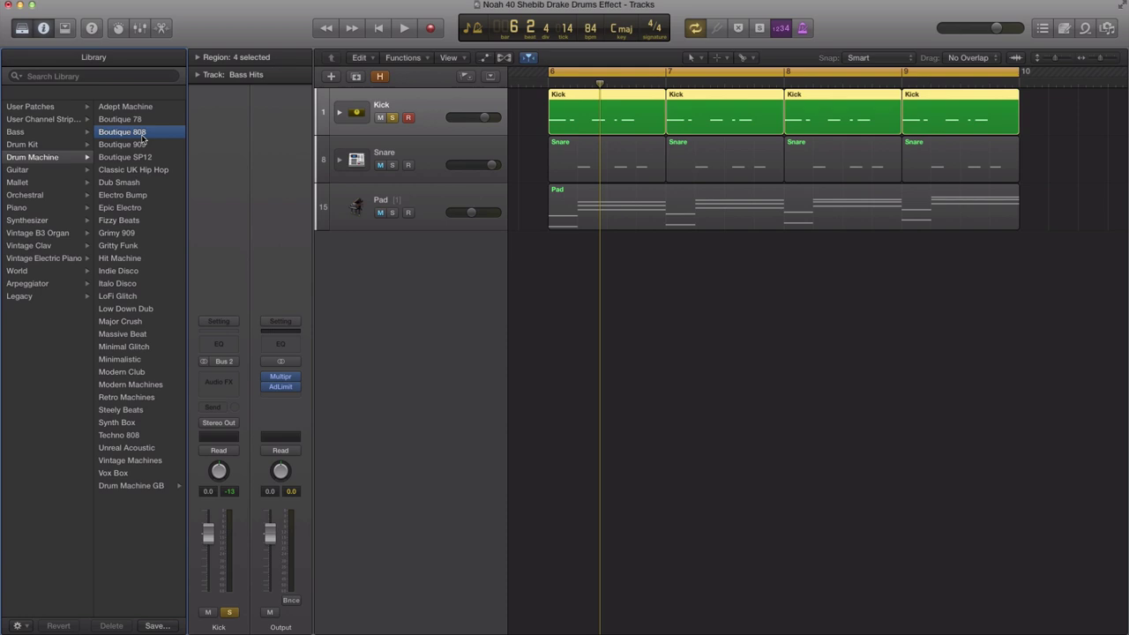
pyautogui.press('space')
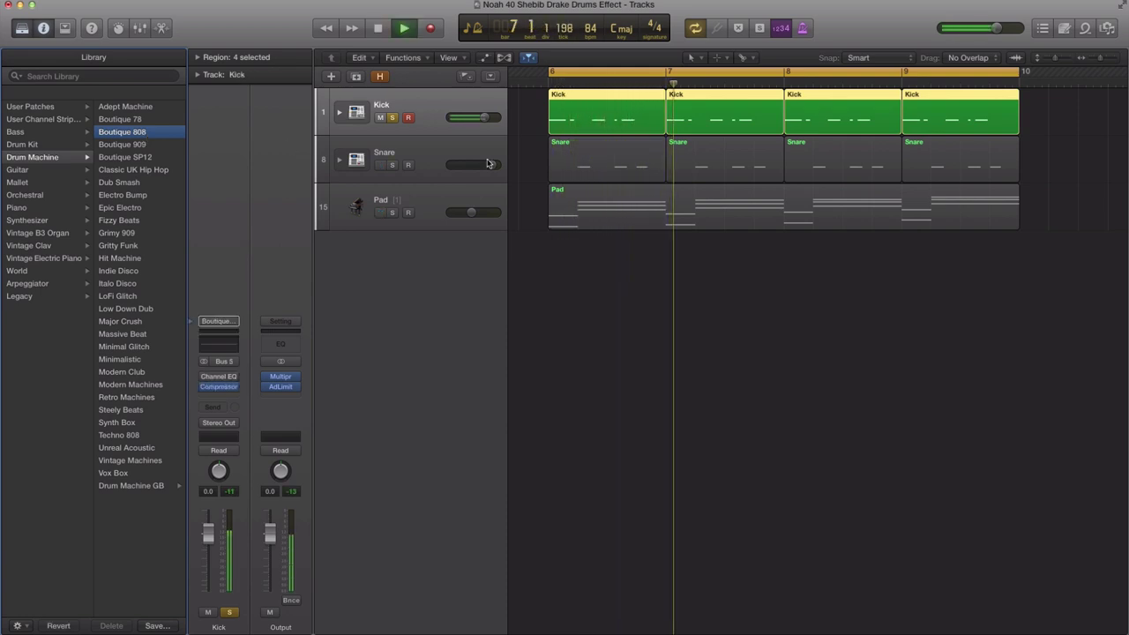
pyautogui.press('space')
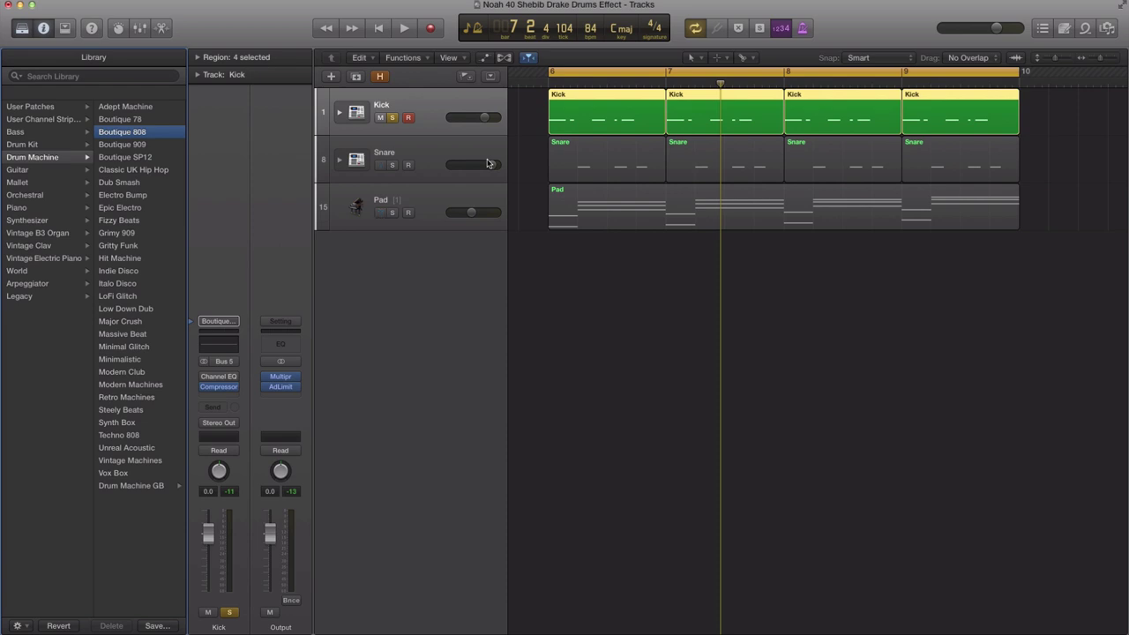
pyautogui.click(478, 106)
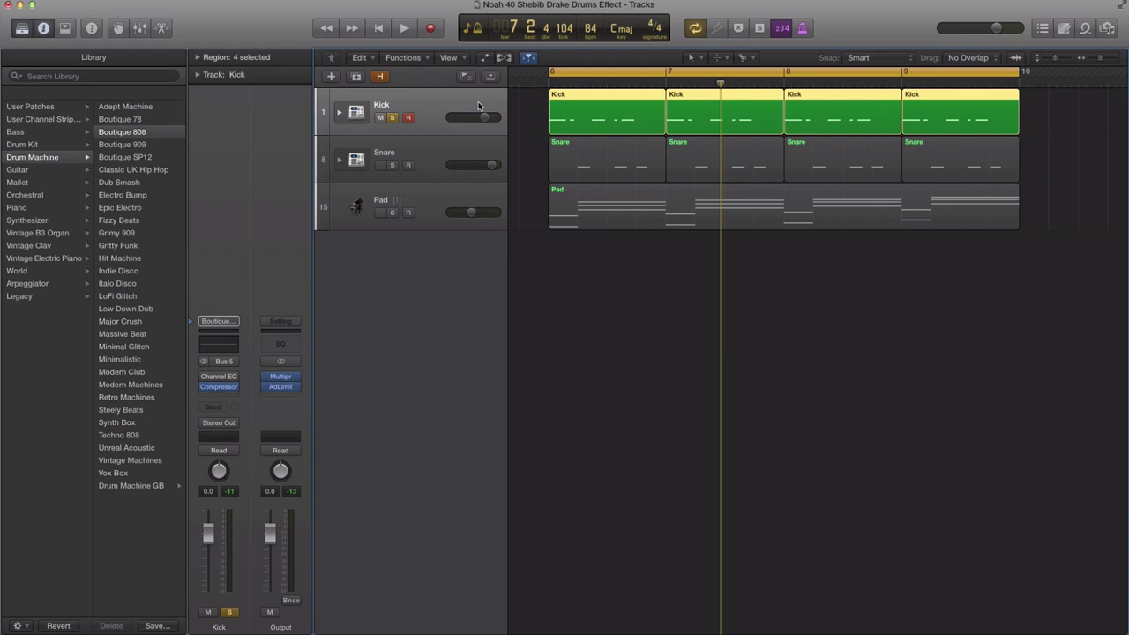
# Remove the Kick's compressor and switch on its Channel EQ.
pyautogui.click(236, 388)
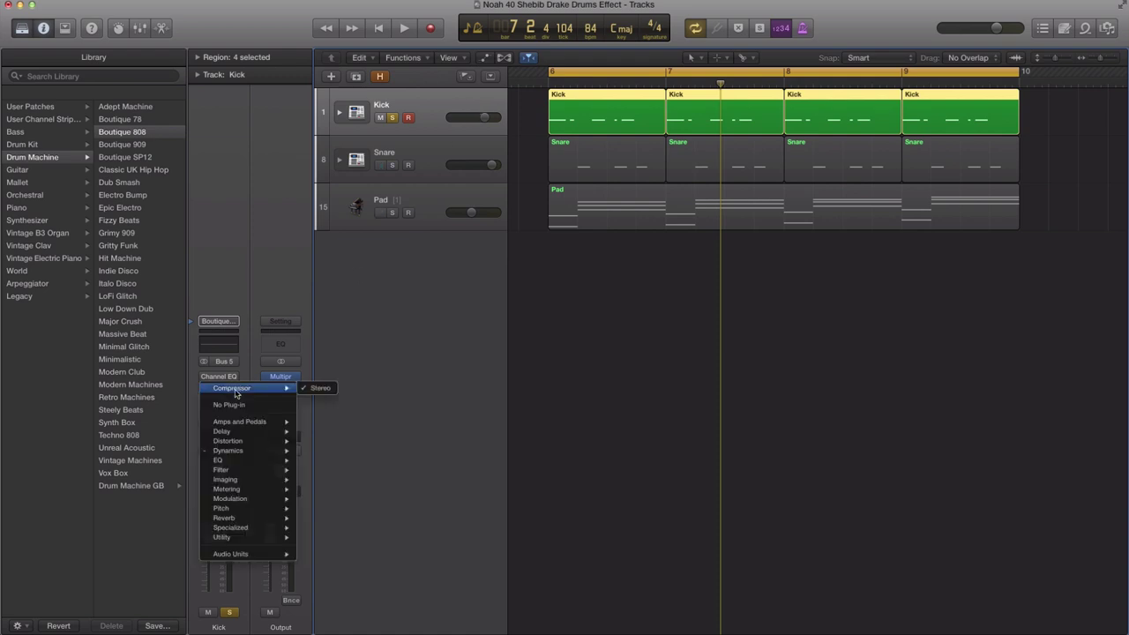
pyautogui.click(235, 405)
pyautogui.click(221, 380)
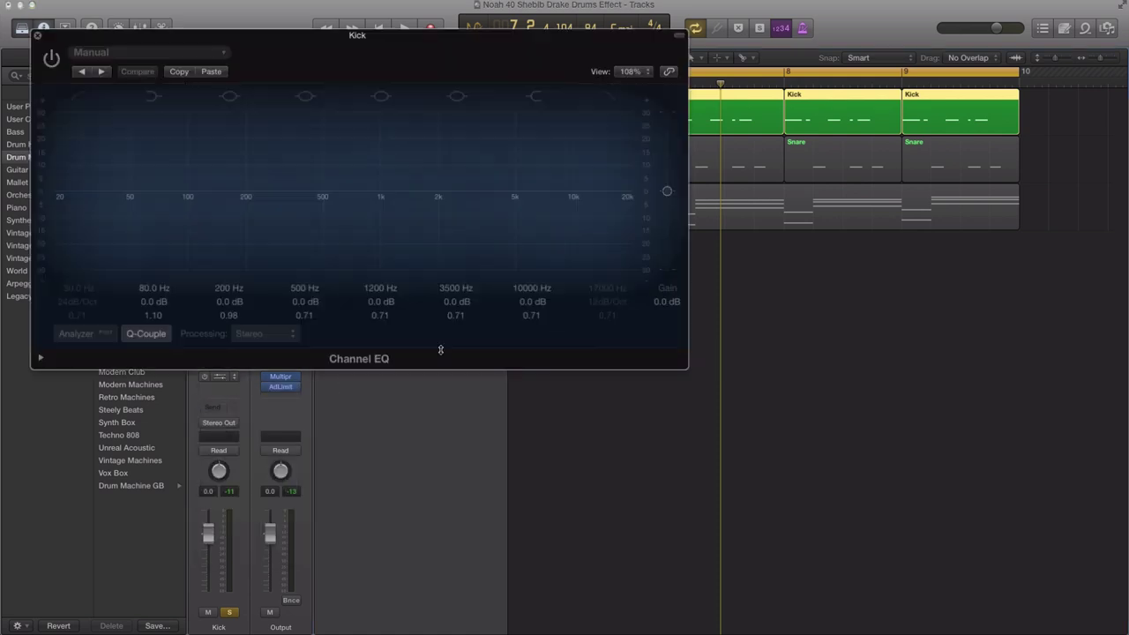
pyautogui.moveTo(454, 43); pyautogui.dragTo(711, 151)
pyautogui.click(310, 165)
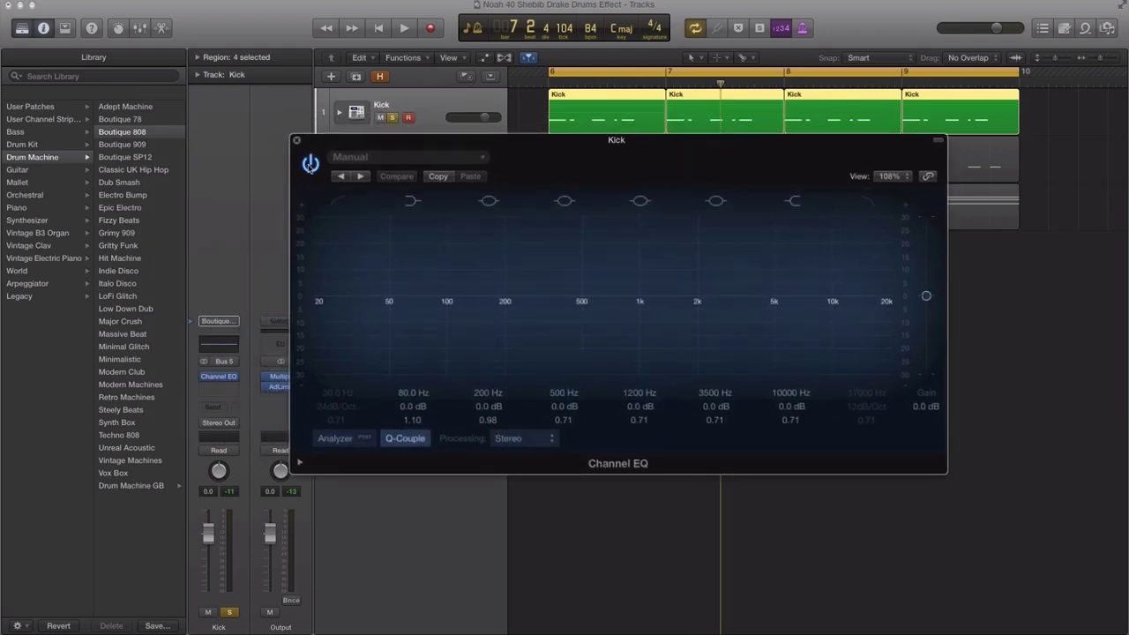
# Enable 48 dB/Oct high and low cuts, pulling the high cut down to 146 Hz.
pyautogui.click(869, 203)
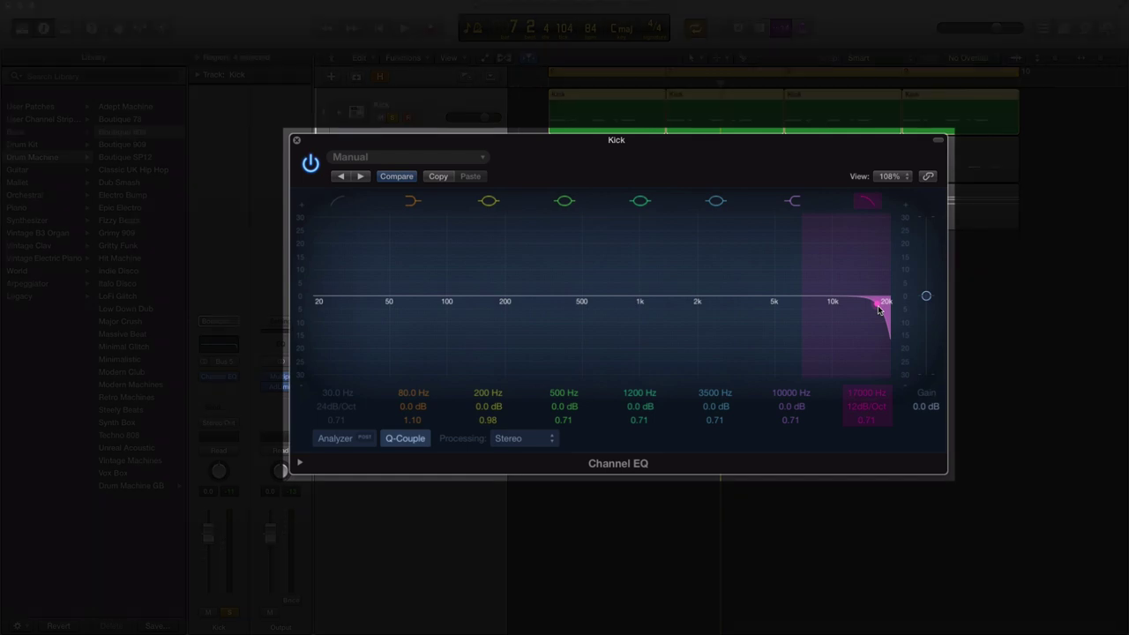
pyautogui.moveTo(879, 307); pyautogui.dragTo(479, 301)
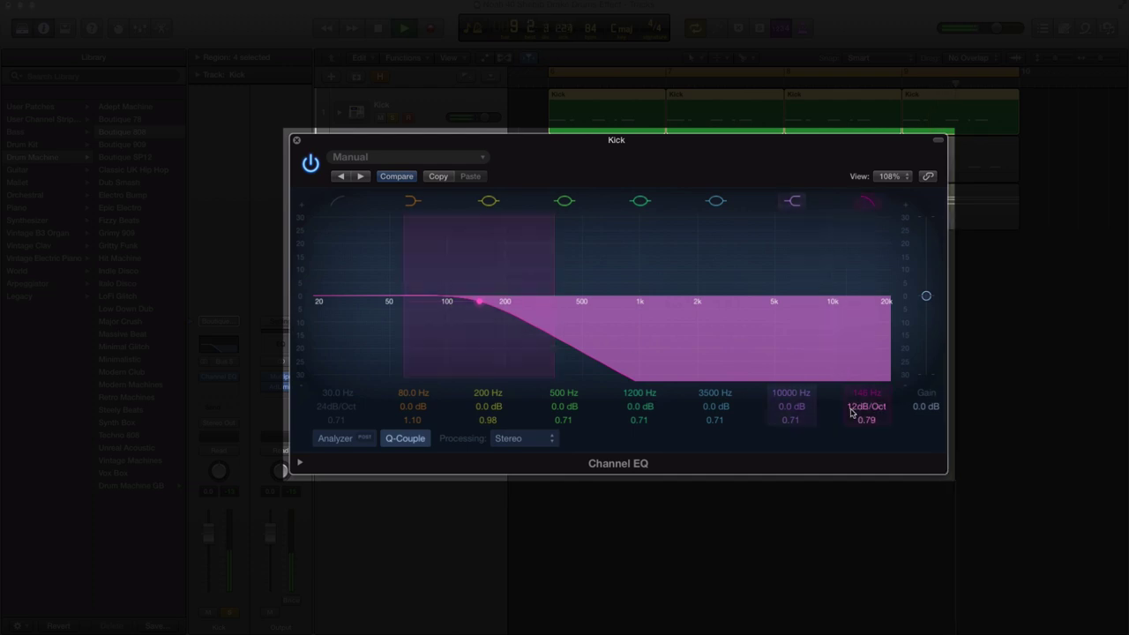
pyautogui.moveTo(866, 407); pyautogui.dragTo(866, 380)
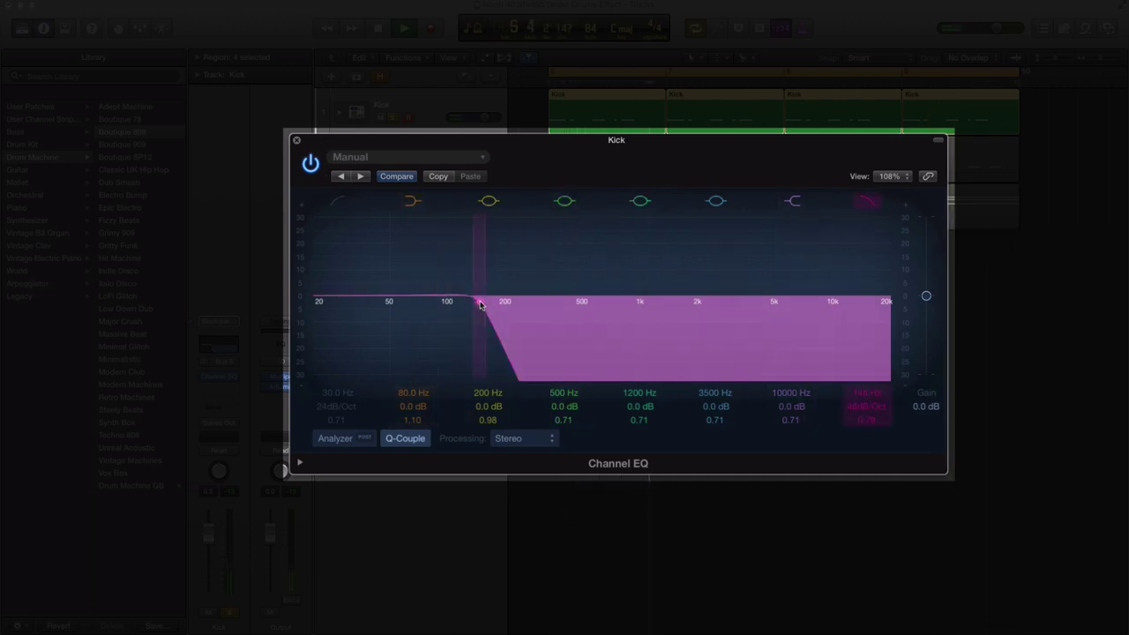
pyautogui.click(344, 205)
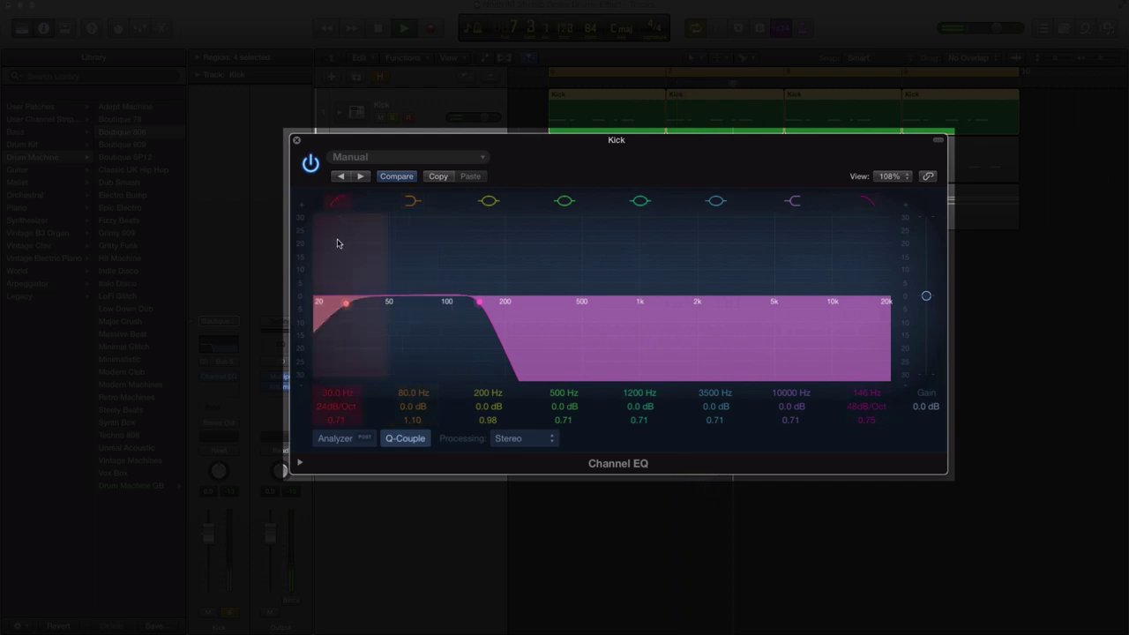
pyautogui.moveTo(336, 407); pyautogui.dragTo(336, 379)
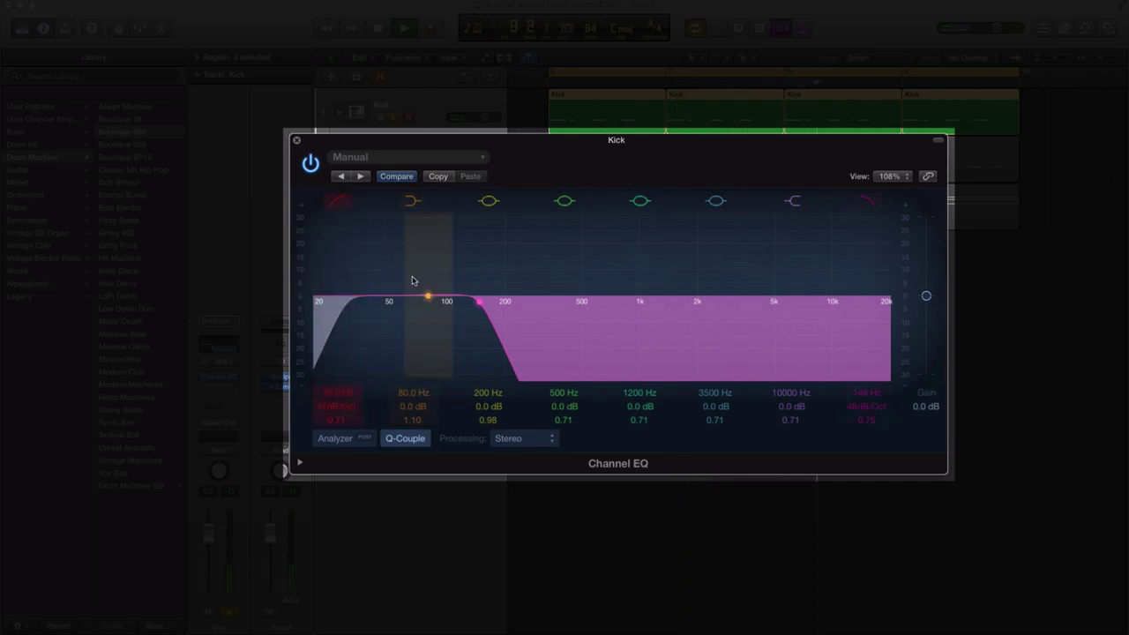
# Boost the 90 Hz band by +4 dB and A/B the EQ against bypass.
pyautogui.moveTo(502, 297); pyautogui.dragTo(431, 291)
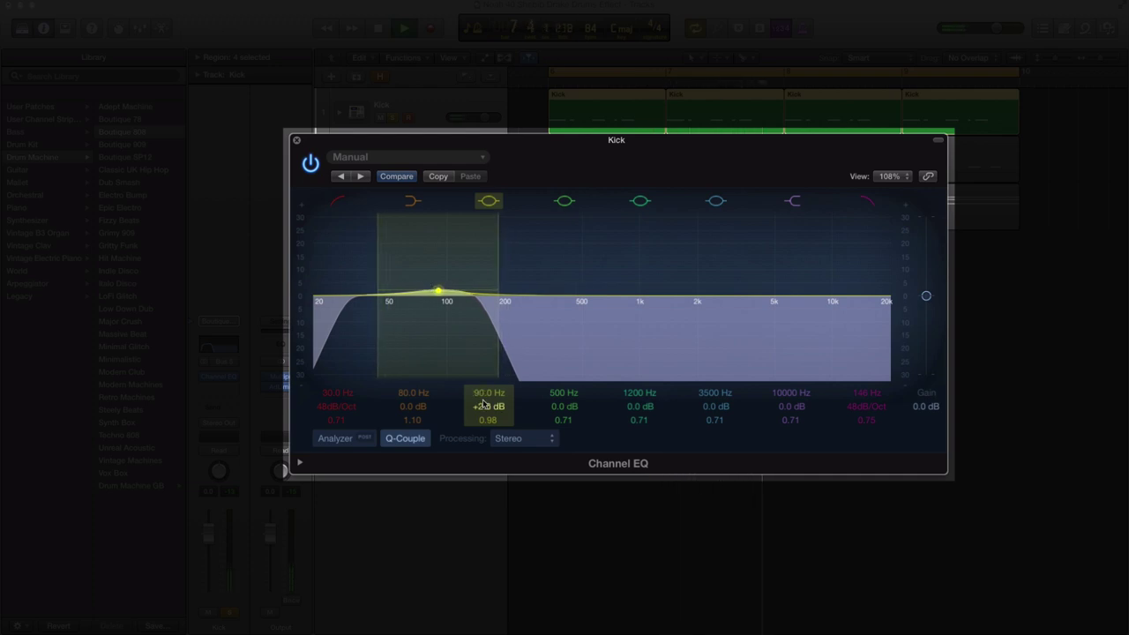
pyautogui.moveTo(489, 406)
pyautogui.mouseDown()
pyautogui.moveTo(488, 395)
pyautogui.moveTo(488, 433)
pyautogui.mouseUp()
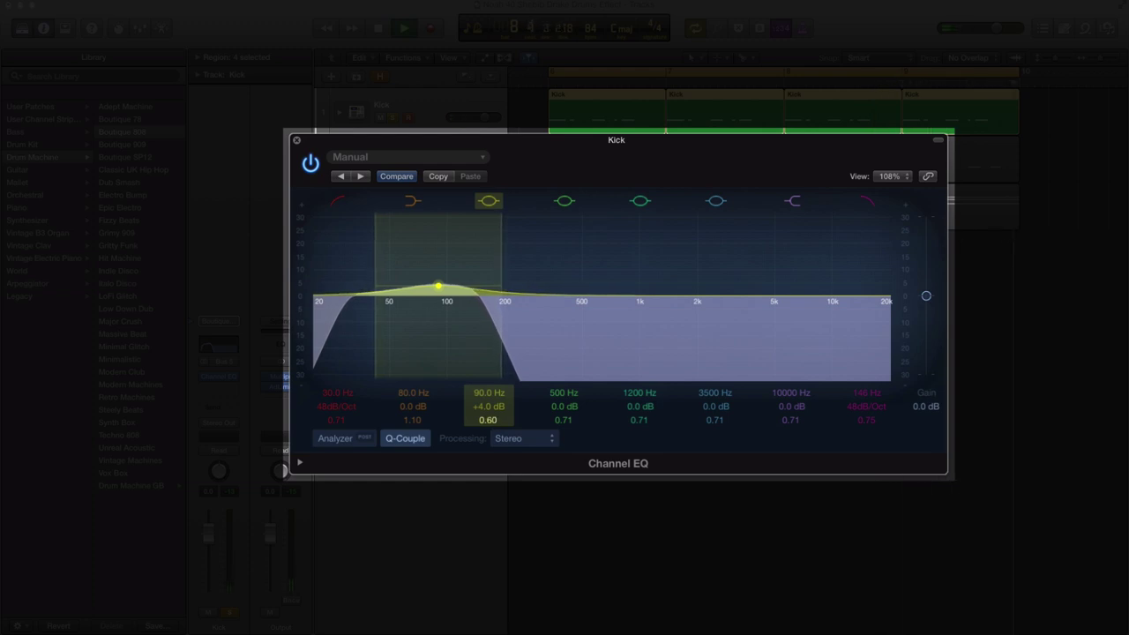
pyautogui.click(311, 165)
pyautogui.click(311, 164)
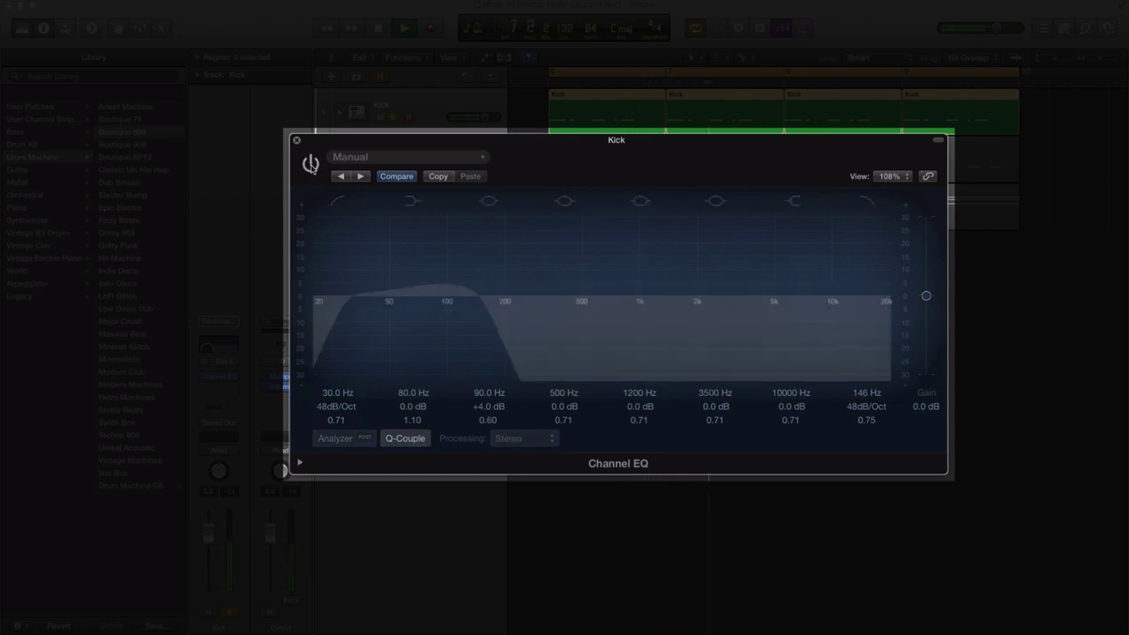
# Close the Channel EQ, stop playback and bring up the plug-in list for the next insert.
pyautogui.click(297, 140)
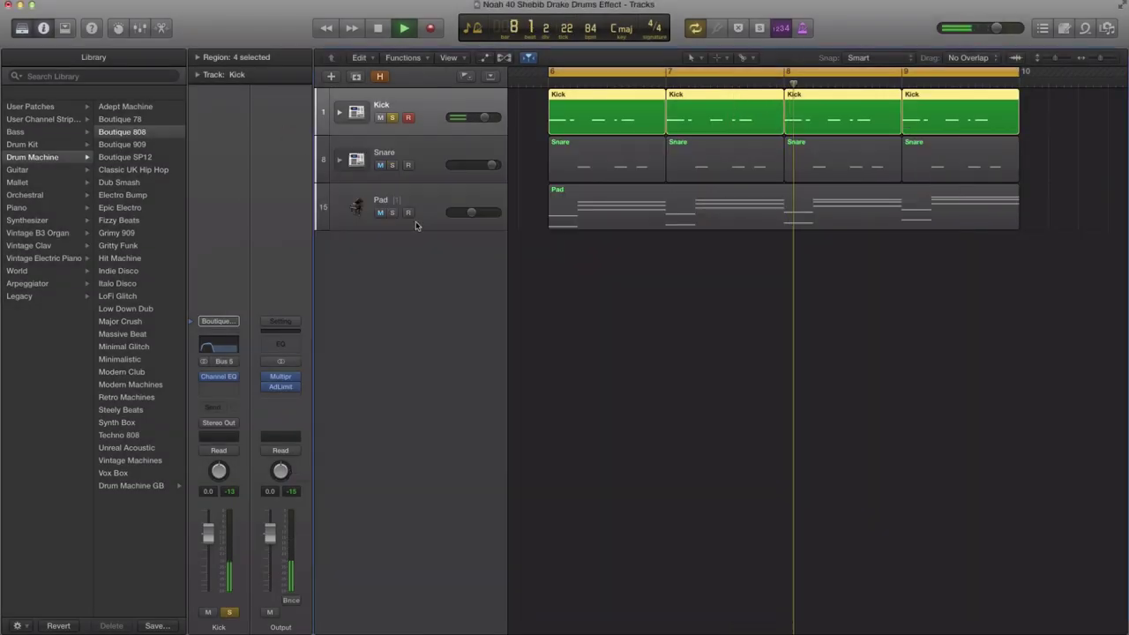
pyautogui.press('space')
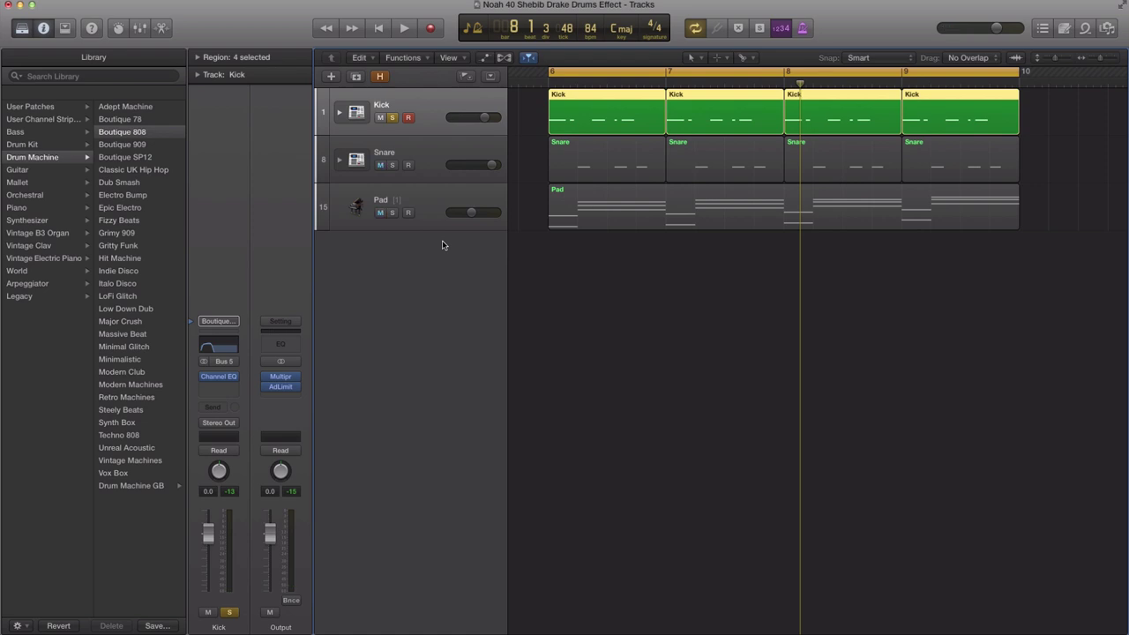
pyautogui.click(231, 386)
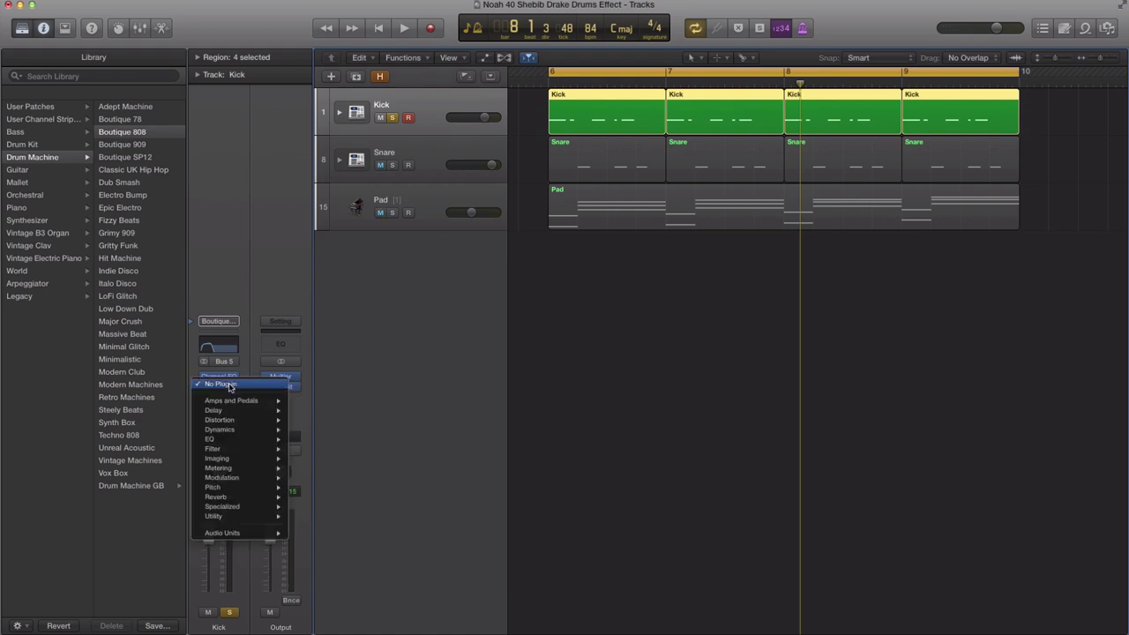
# Insert a stereo Compressor on the Kick strip.
pyautogui.moveTo(221, 430)
pyautogui.moveTo(322, 439)
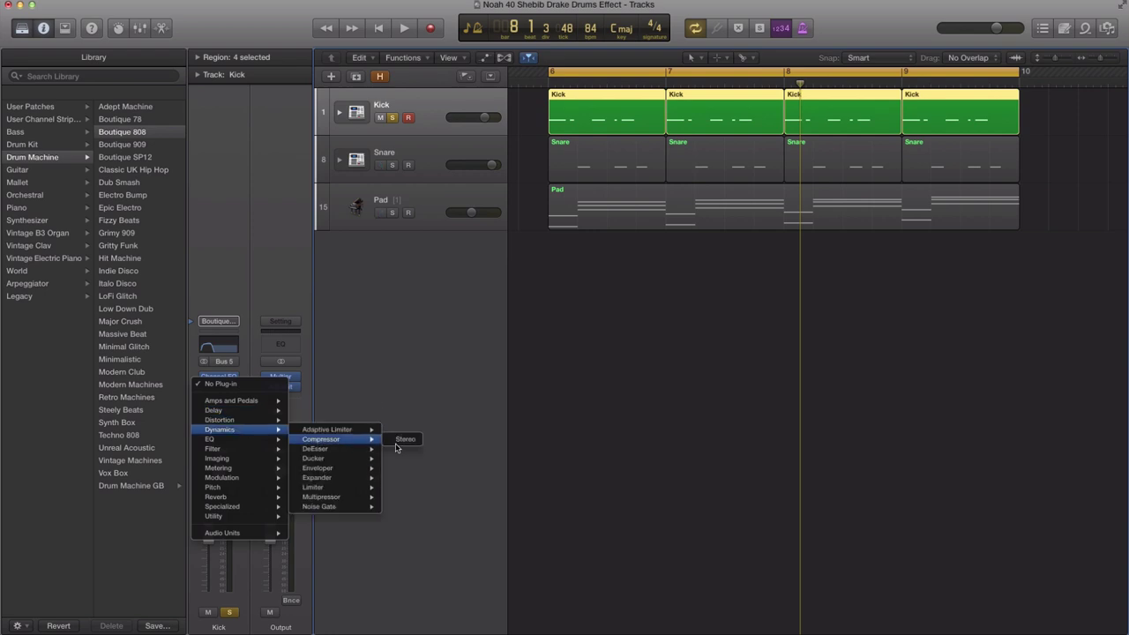
pyautogui.click(405, 439)
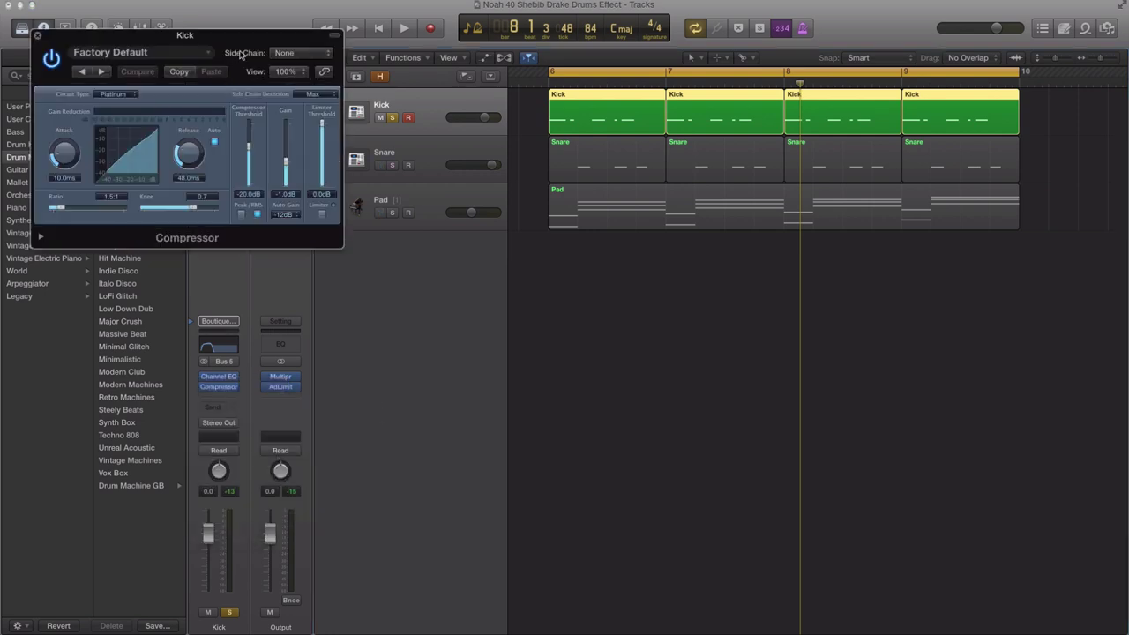
pyautogui.moveTo(248, 39); pyautogui.dragTo(654, 219)
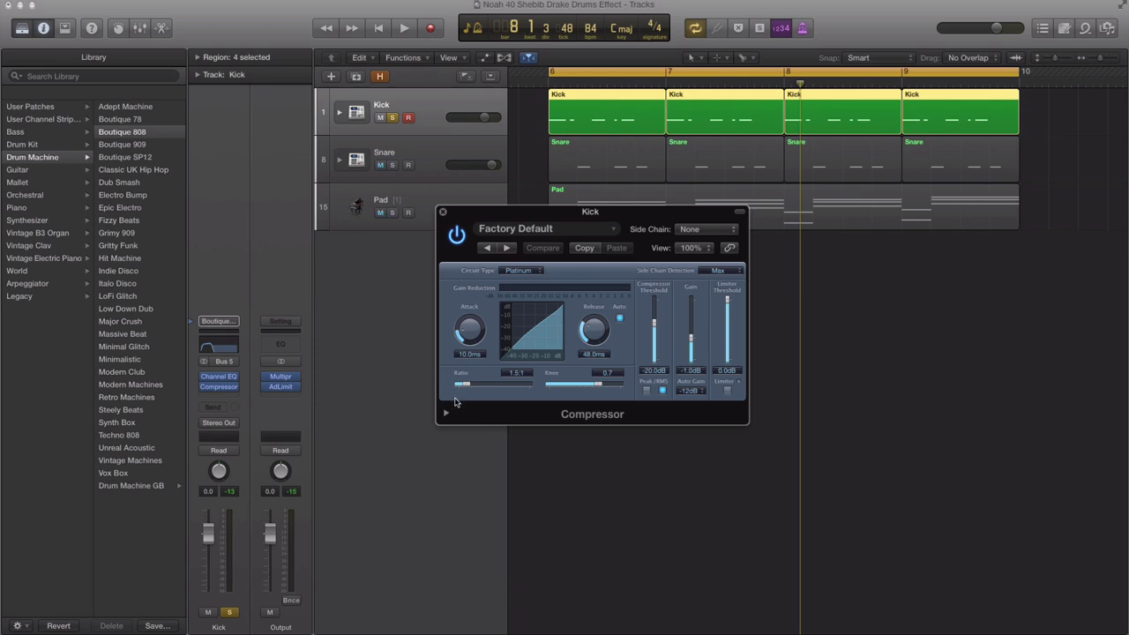
# Set the compressor to 15:1 ratio, knee 1.0, 0 ms attack, 1000 ms release with Auto off.
pyautogui.moveTo(461, 386); pyautogui.dragTo(515, 389)
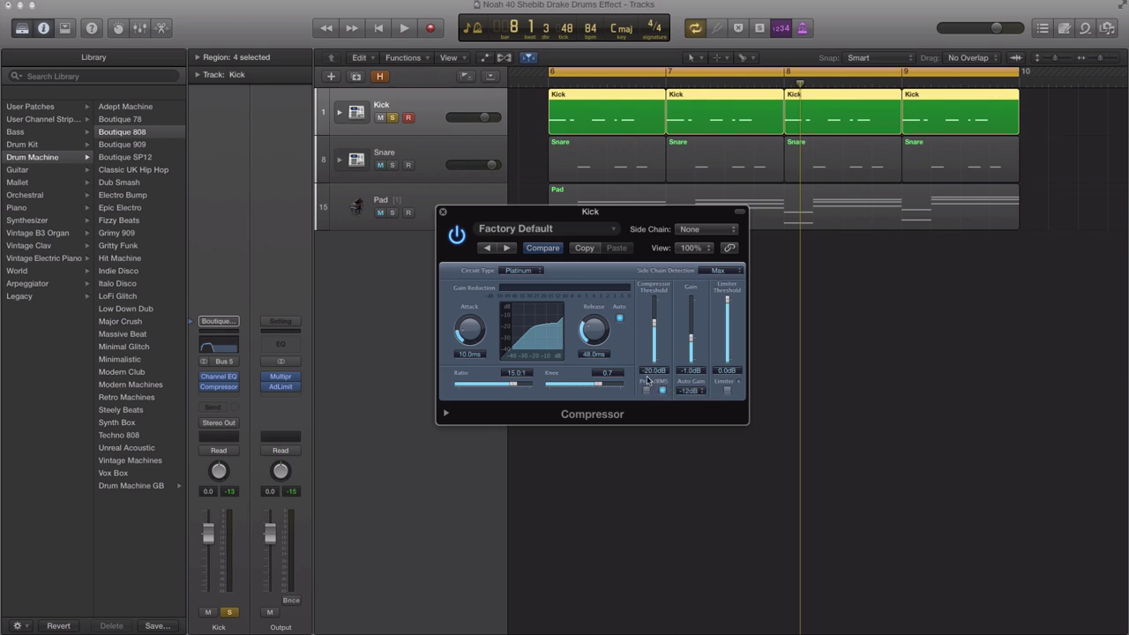
pyautogui.moveTo(598, 384); pyautogui.dragTo(620, 385)
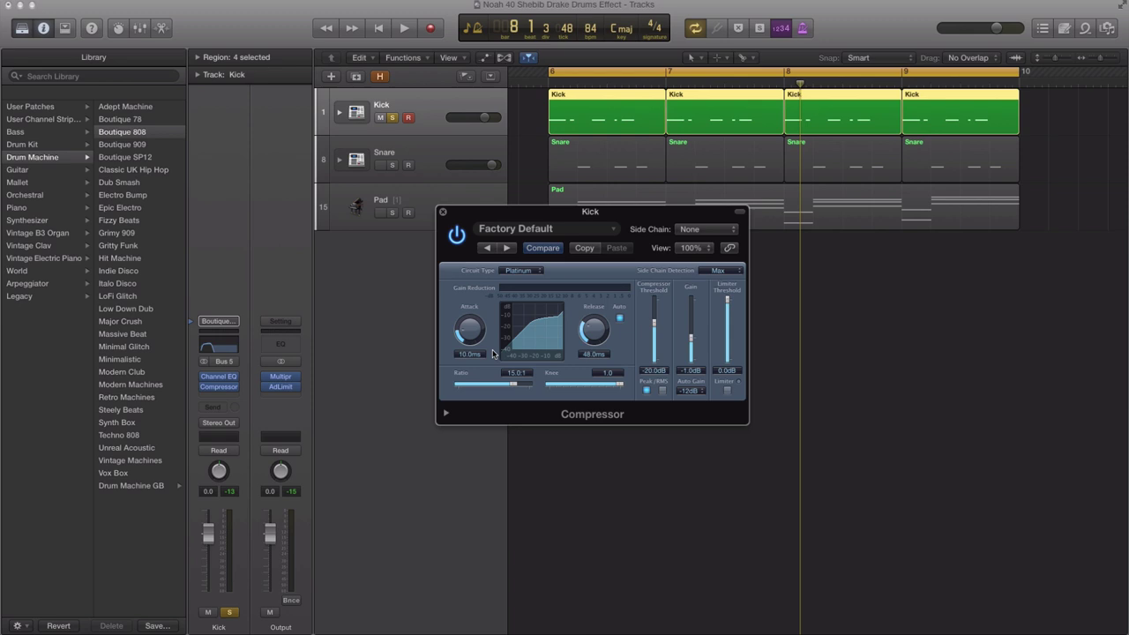
pyautogui.moveTo(470, 331); pyautogui.dragTo(505, 476)
pyautogui.moveTo(593, 329); pyautogui.dragTo(591, 296)
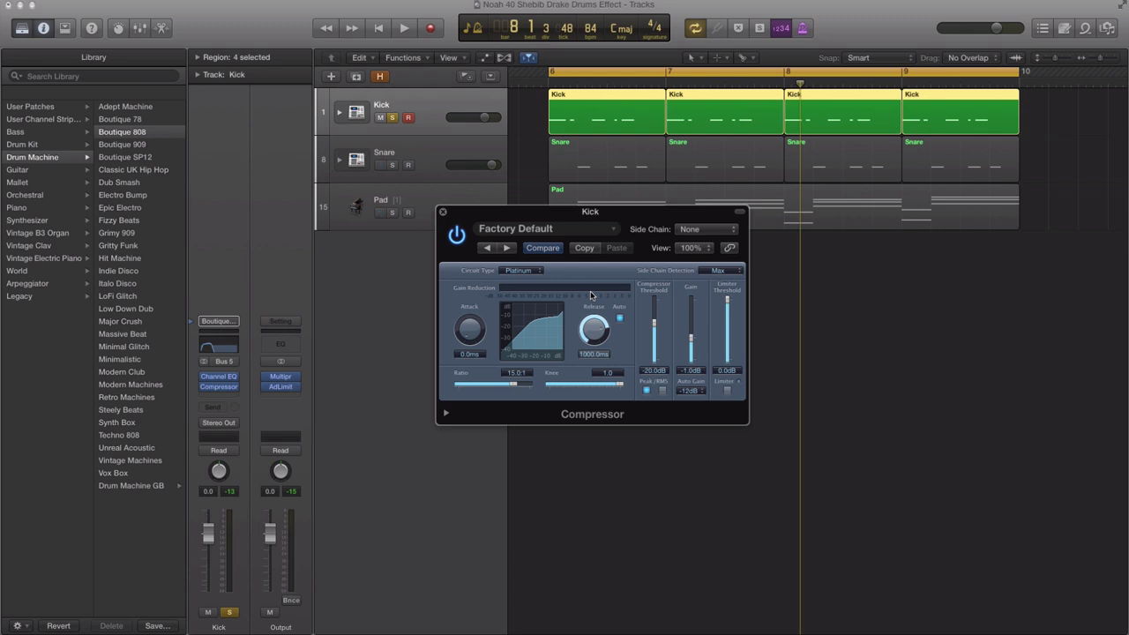
pyautogui.click(620, 318)
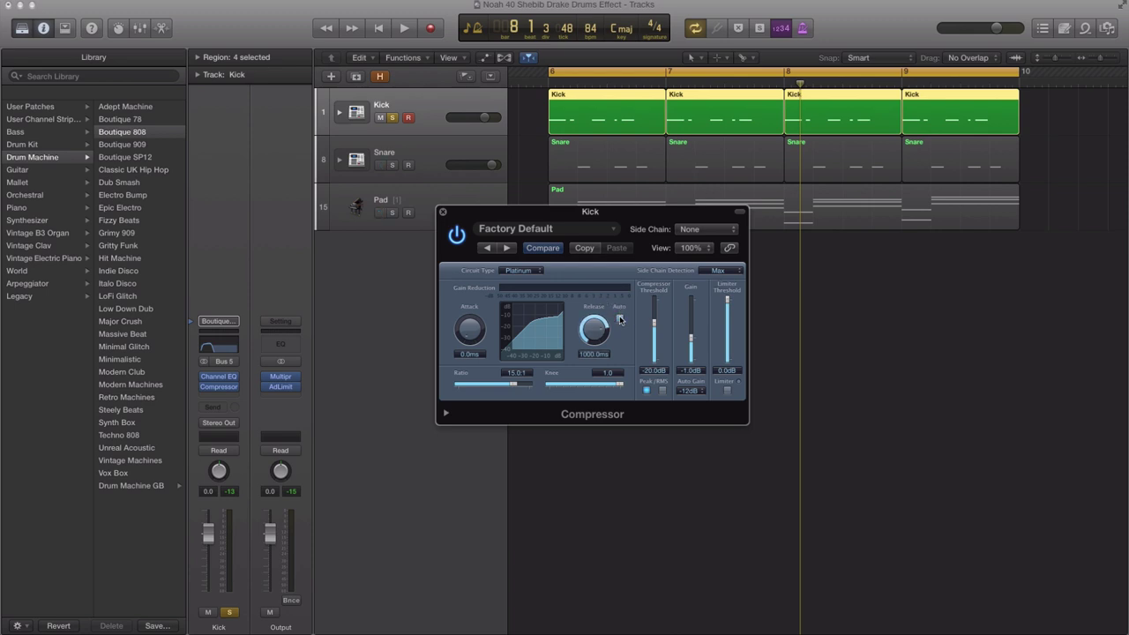
# Lower the threshold to −43 dB, raise gain to 8.5 dB, compare against bypass, and close.
pyautogui.click(652, 329)
pyautogui.moveTo(653, 344); pyautogui.dragTo(692, 379)
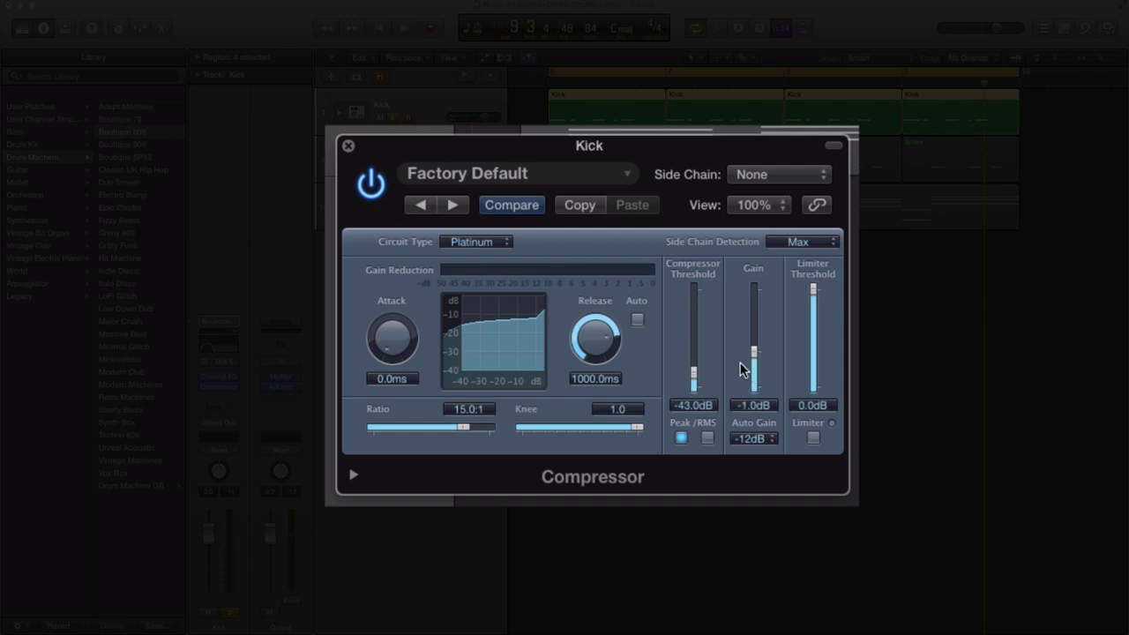
pyautogui.moveTo(748, 369); pyautogui.dragTo(755, 342)
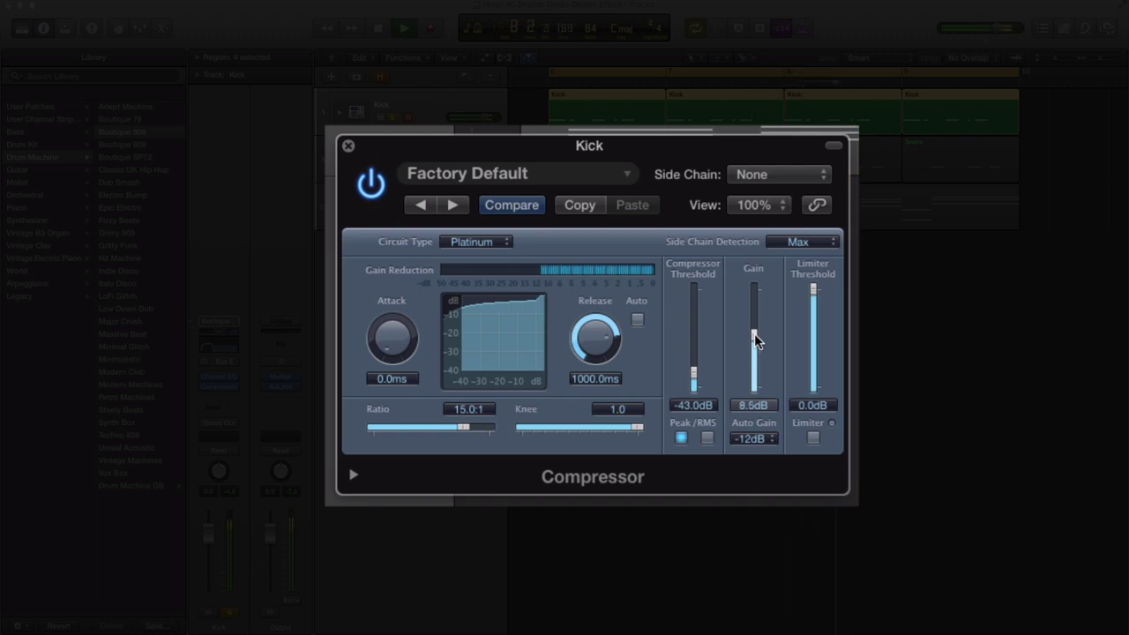
pyautogui.click(370, 187)
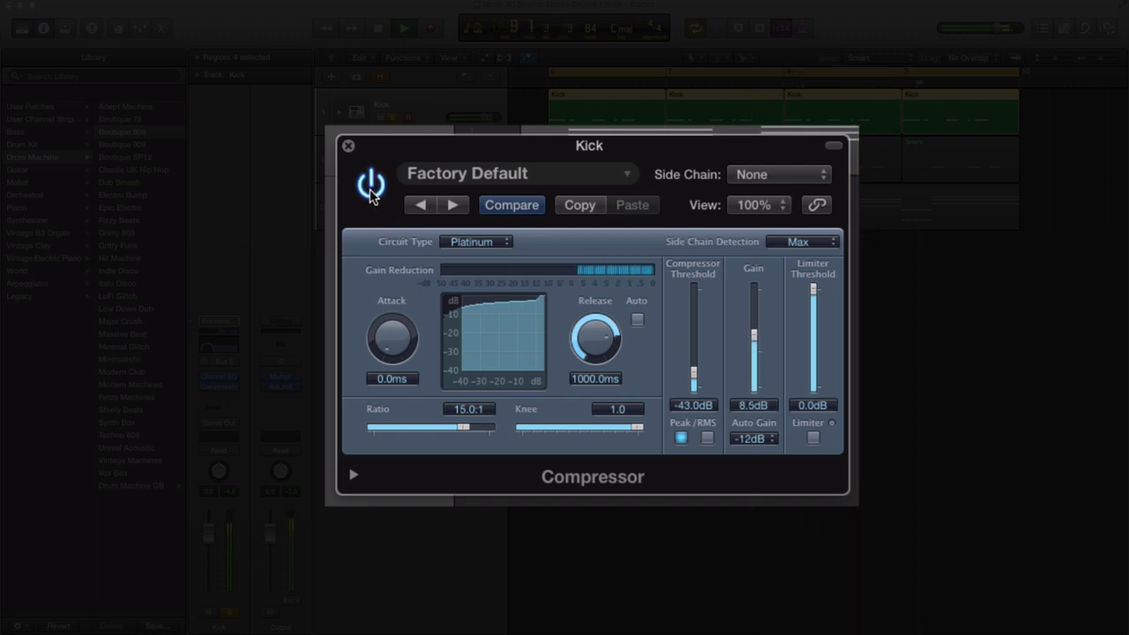
pyautogui.click(370, 187)
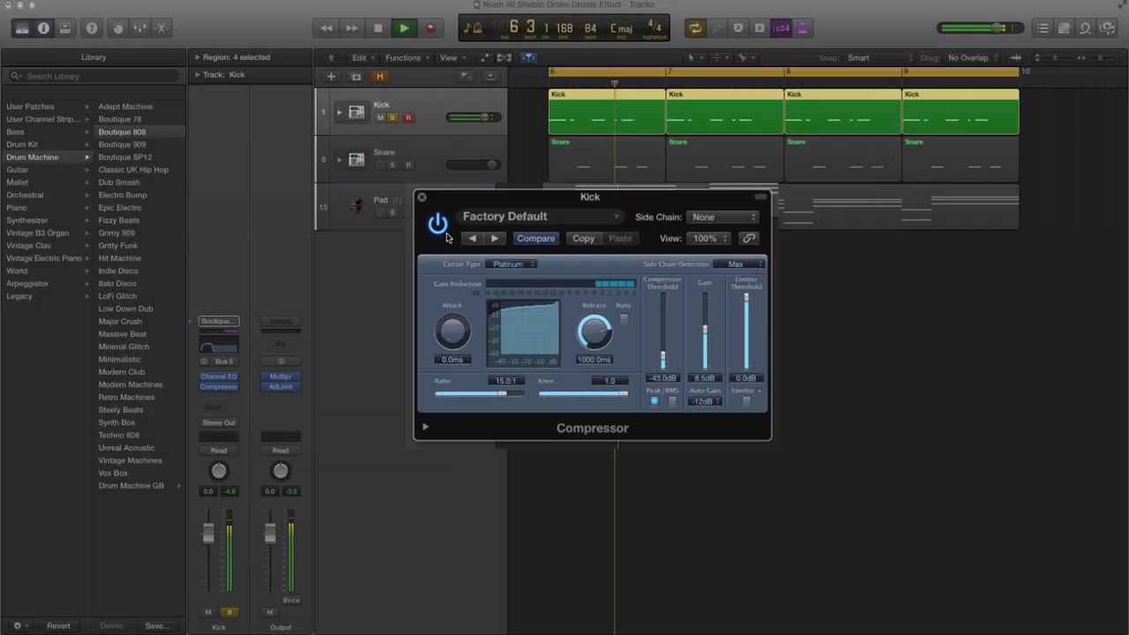
pyautogui.press('space')
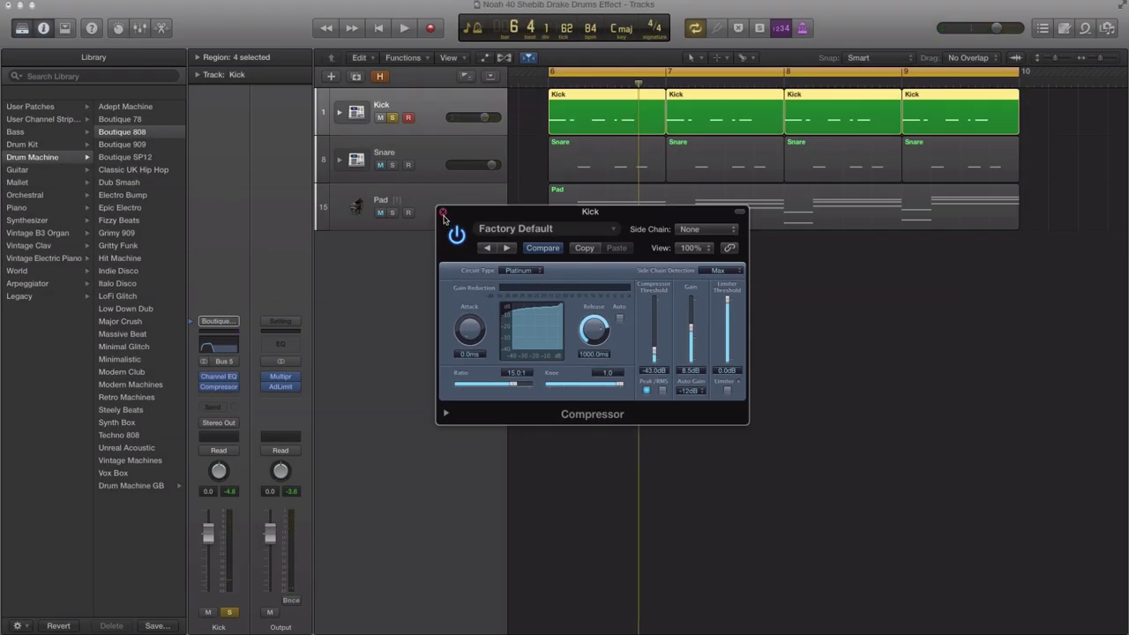
pyautogui.click(443, 214)
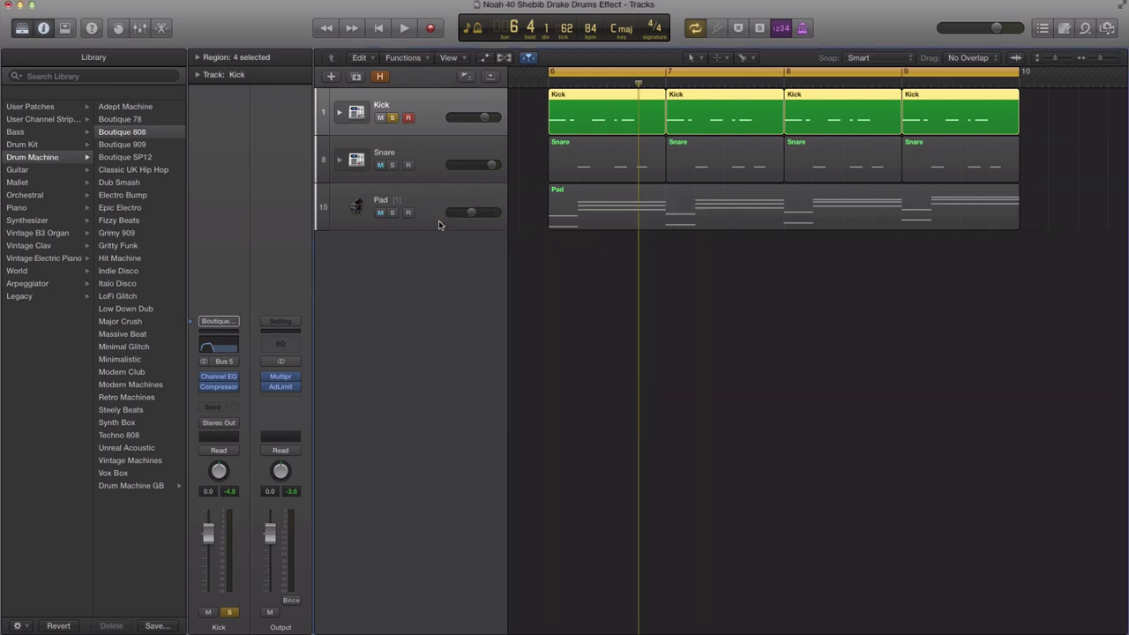
# Add a stereo Single Band EQ to the Kick in High Cut mode.
pyautogui.click(234, 397)
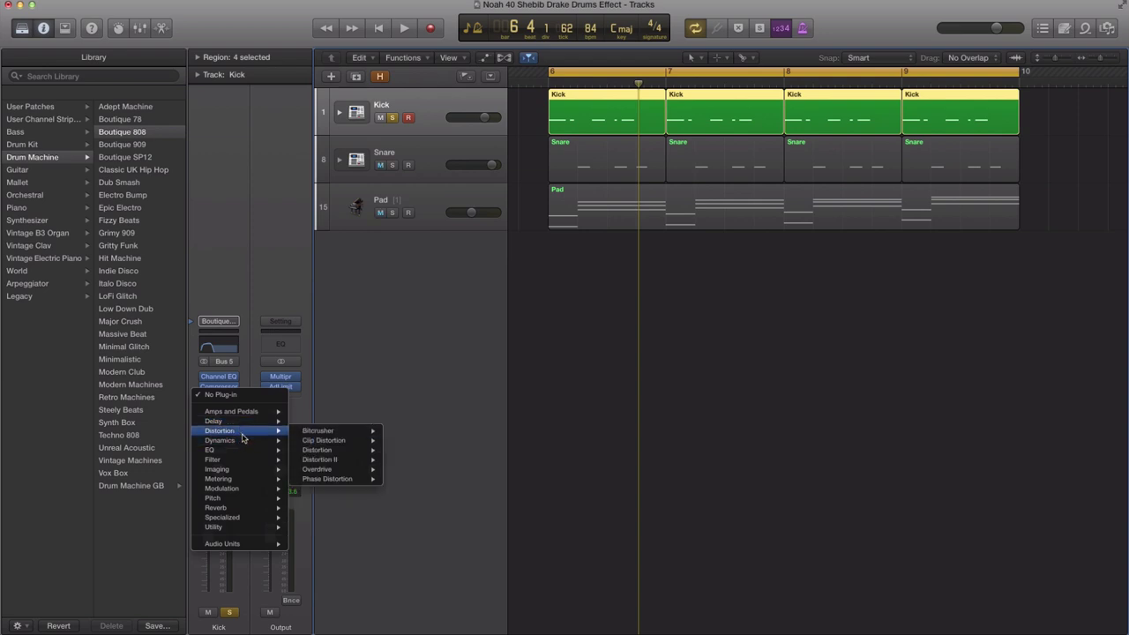
pyautogui.moveTo(272, 452)
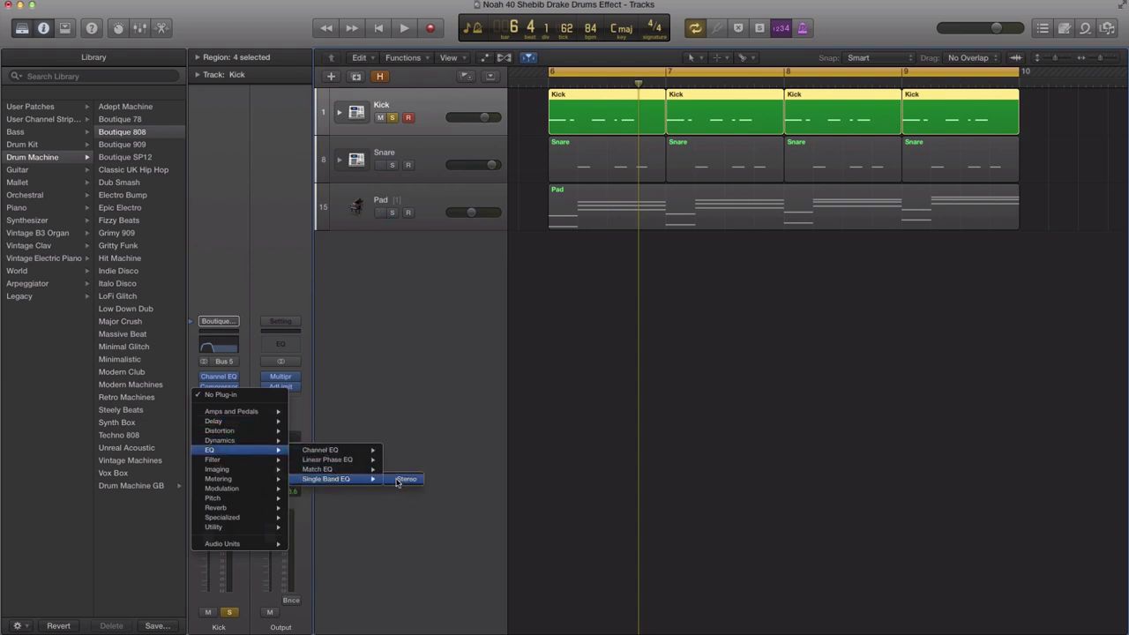
pyautogui.click(399, 481)
pyautogui.moveTo(173, 38); pyautogui.dragTo(628, 230)
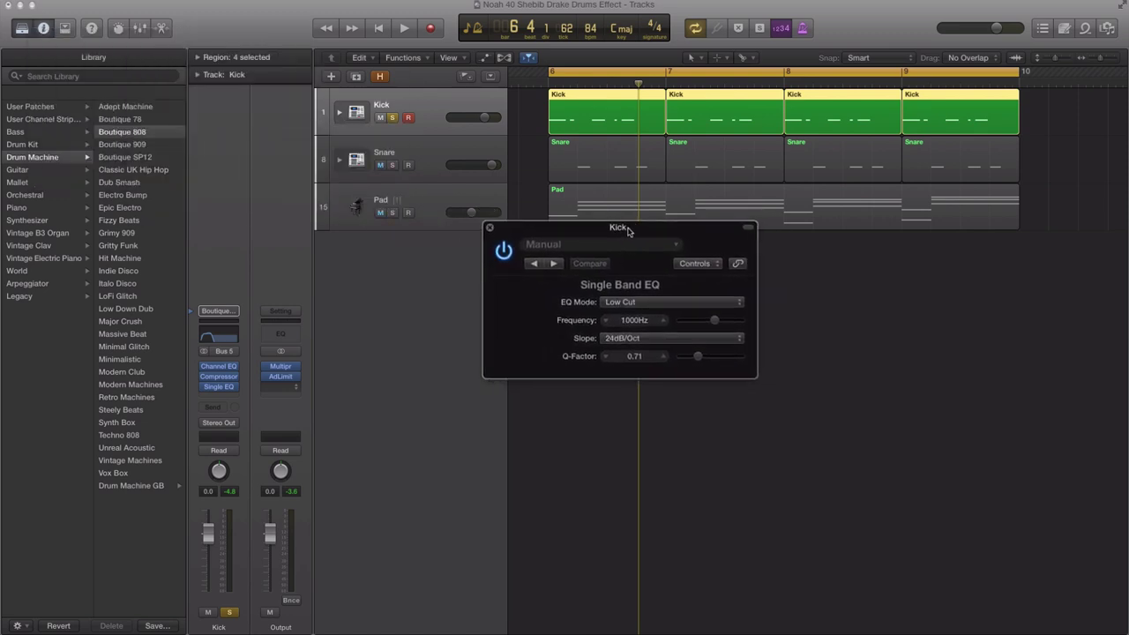
pyautogui.click(666, 302)
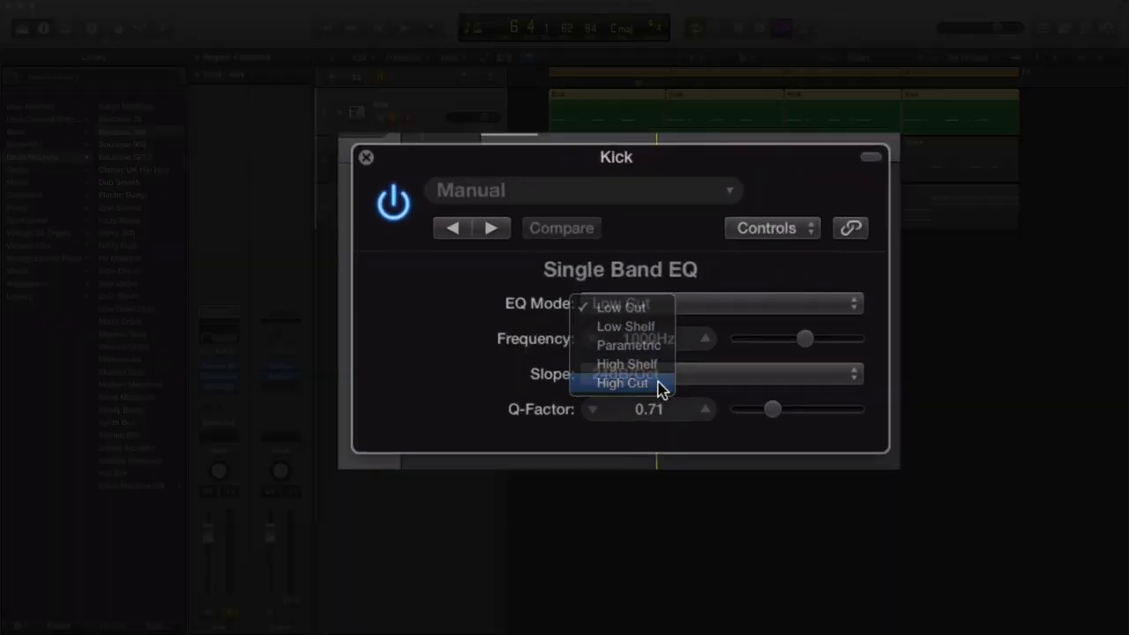
pyautogui.click(640, 347)
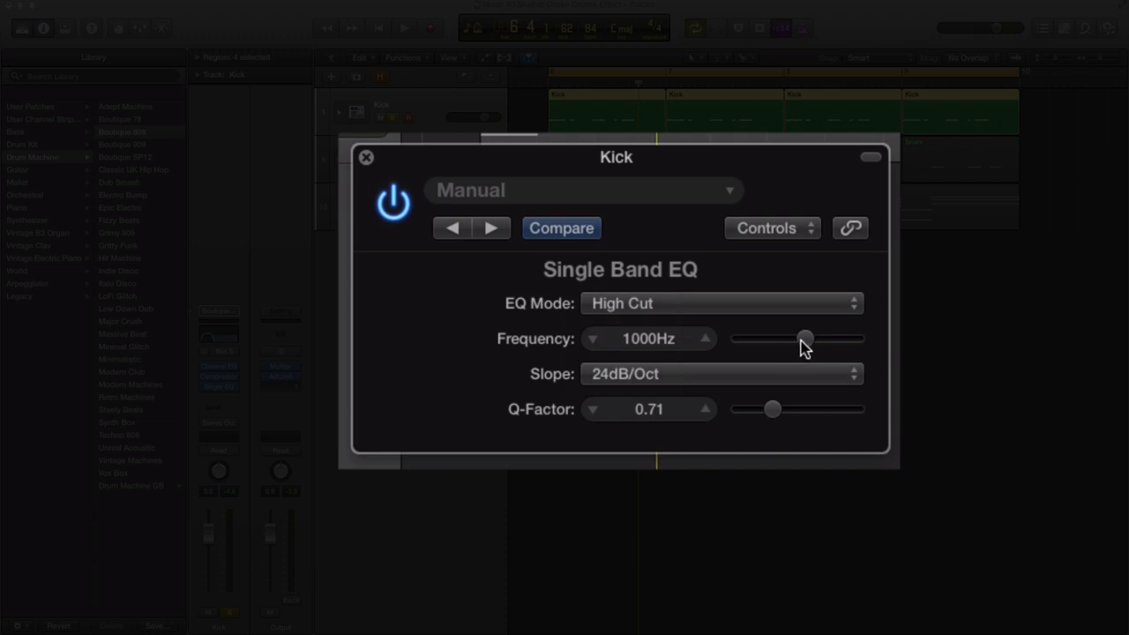
# Set the cutoff to 100 Hz with a 48 dB/Oct slope and lower Q to 0.51.
pyautogui.moveTo(801, 340); pyautogui.dragTo(765, 341)
pyautogui.press('space')
pyautogui.doubleClick(657, 341)
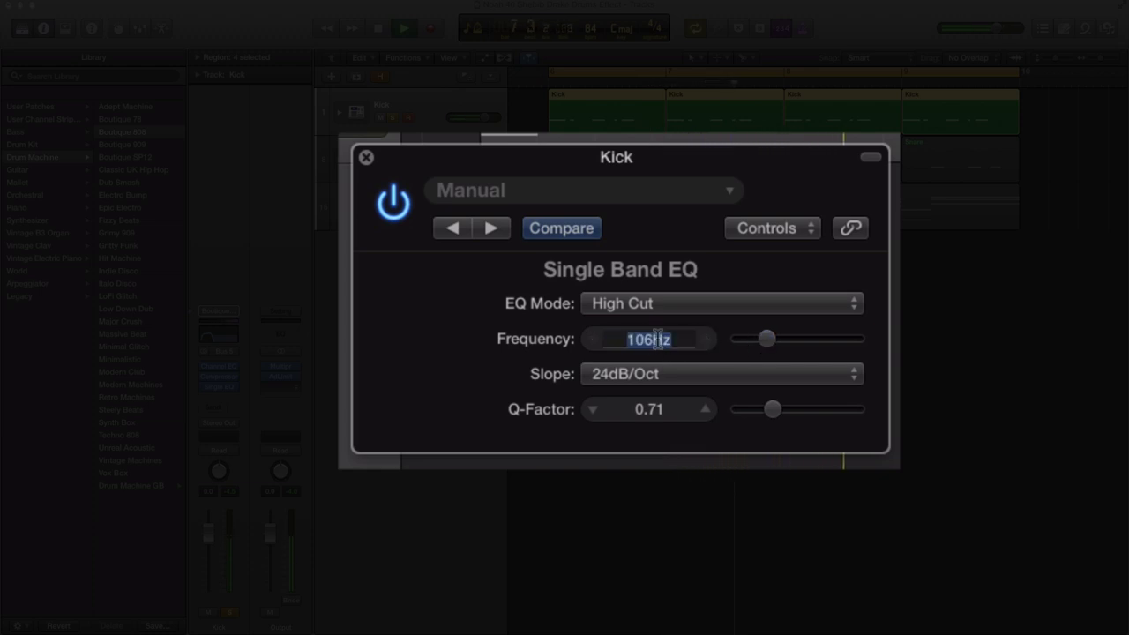
pyautogui.write('100')
pyautogui.press('Return')
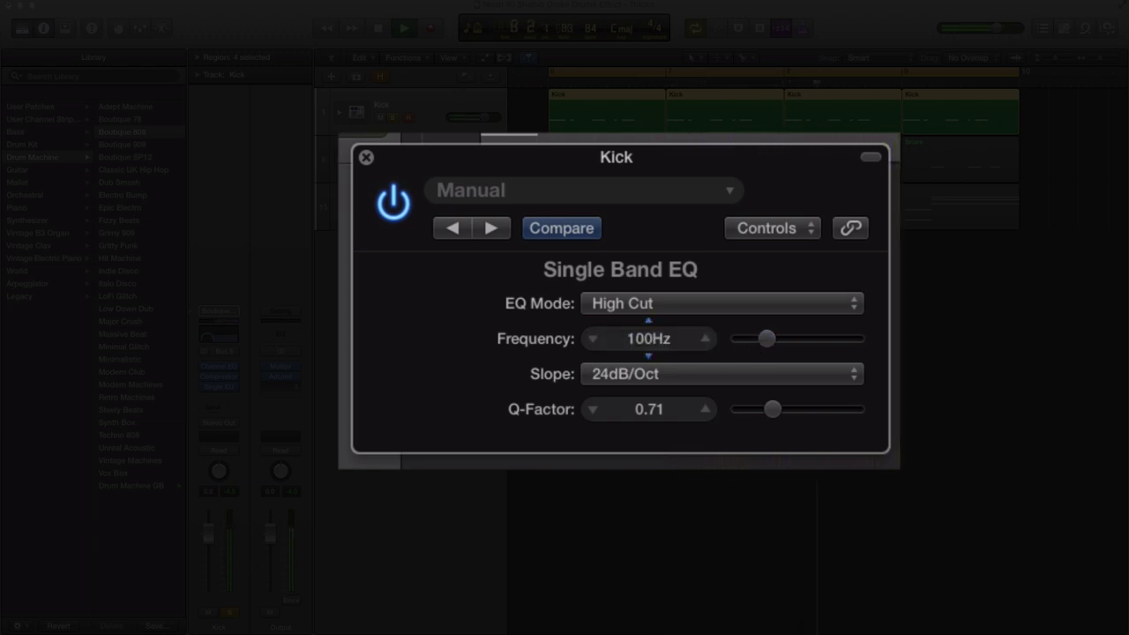
pyautogui.click(697, 380)
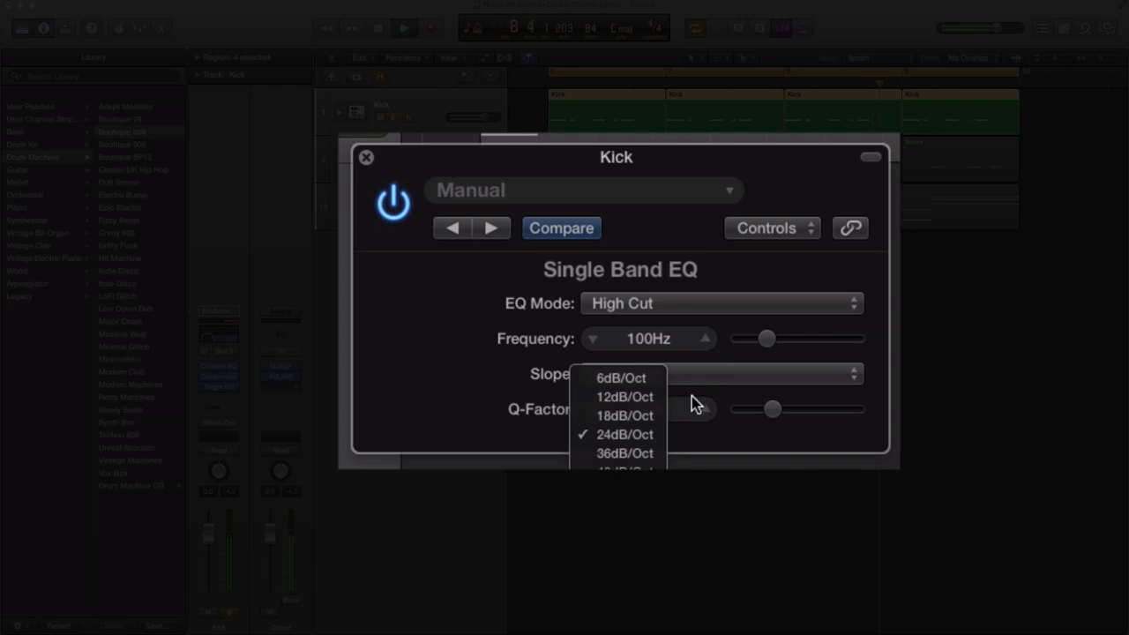
pyautogui.click(651, 457)
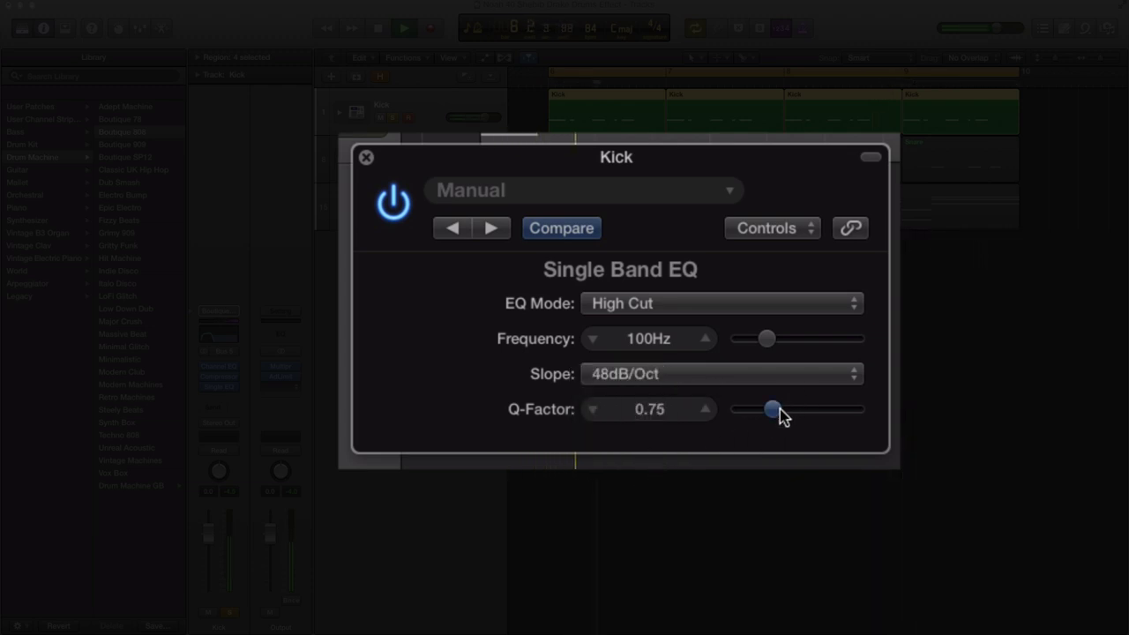
pyautogui.moveTo(780, 409); pyautogui.dragTo(771, 411)
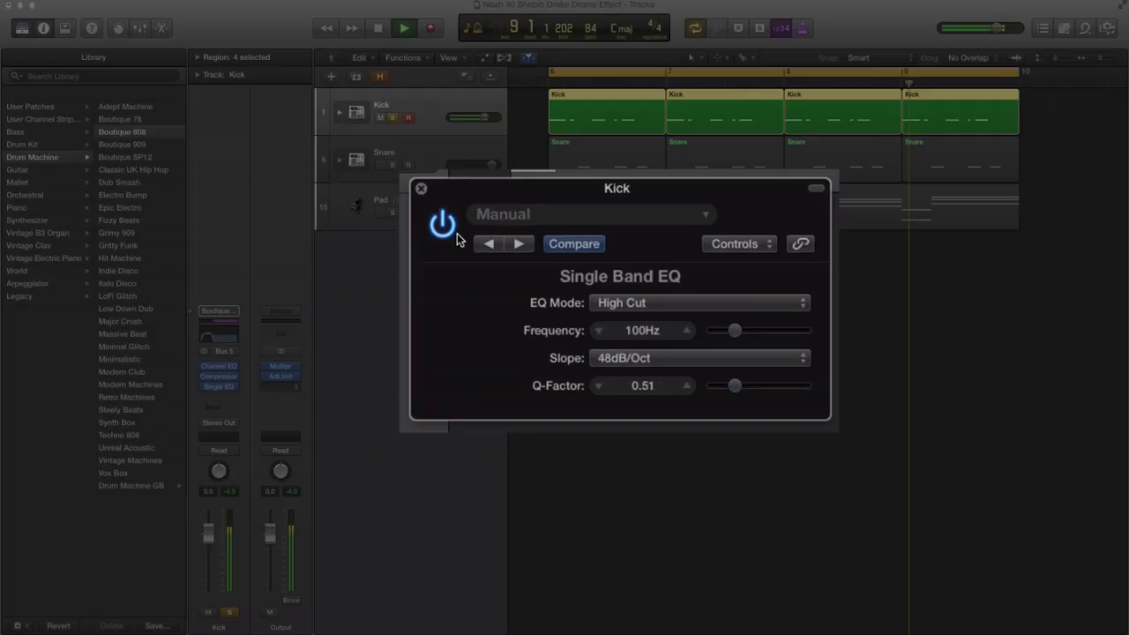
pyautogui.press('space')
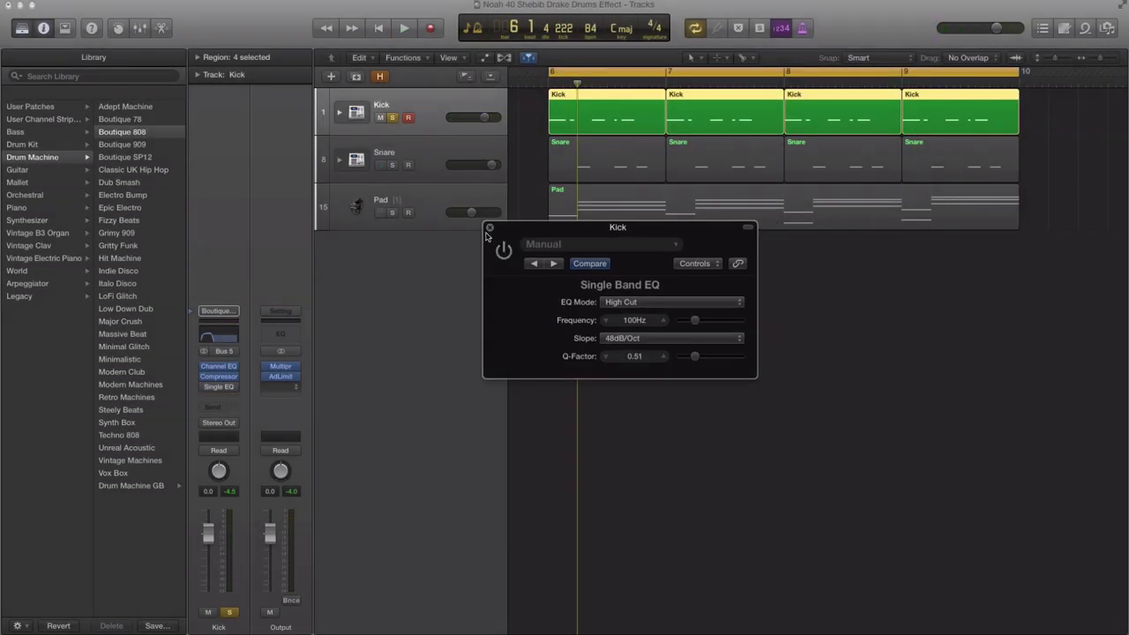
# Add an Expander to the Kick and load its More Punch preset.
pyautogui.click(490, 229)
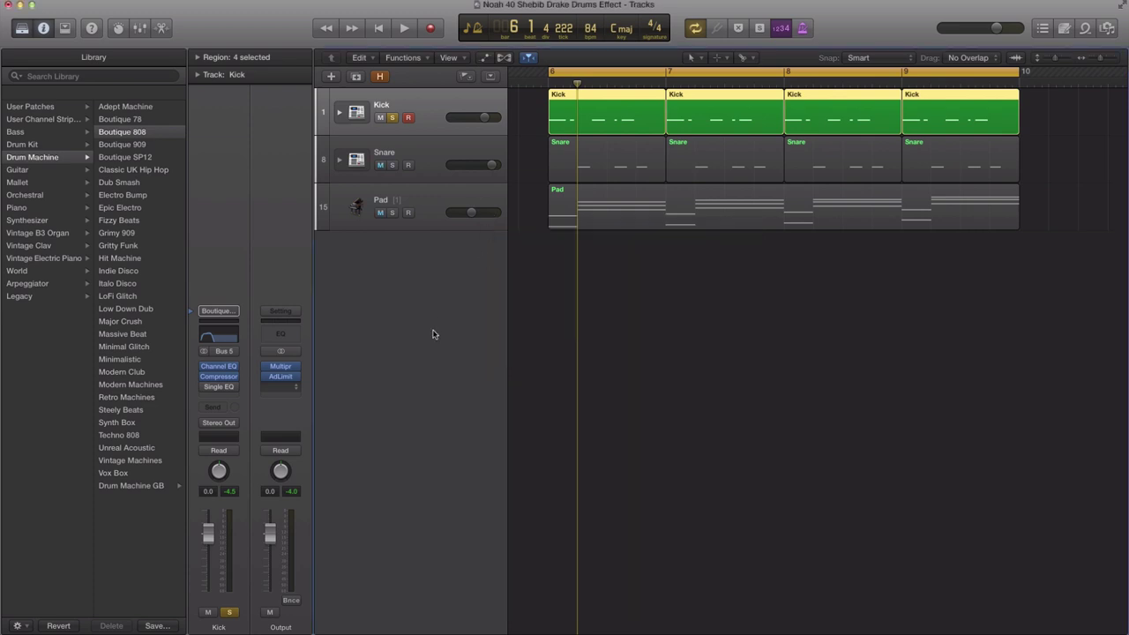
pyautogui.click(228, 398)
pyautogui.moveTo(235, 440)
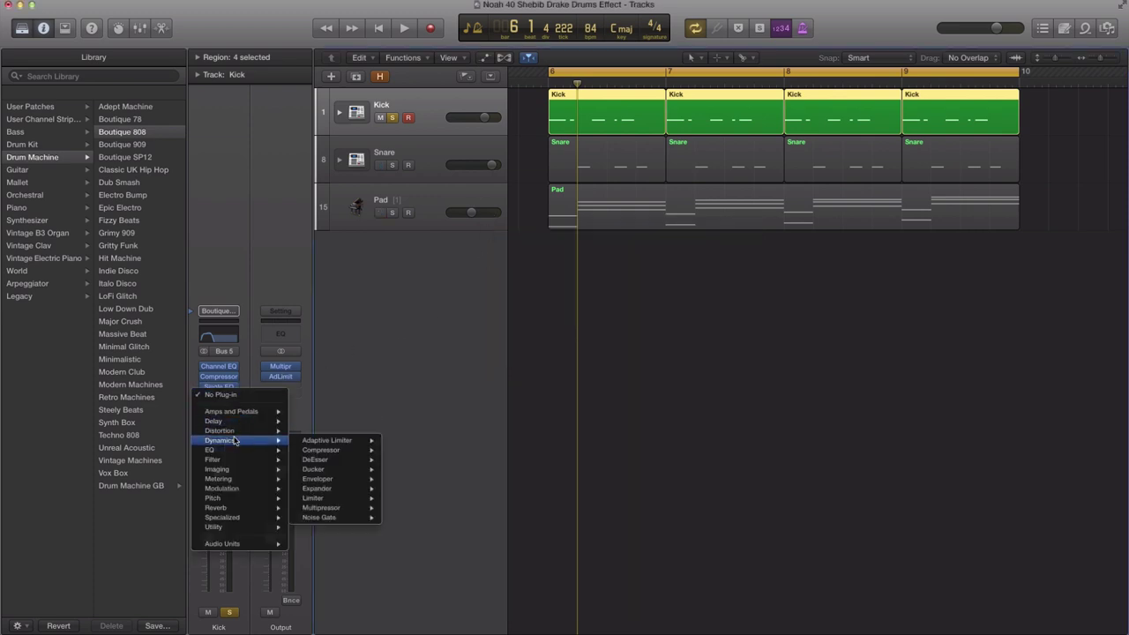
pyautogui.moveTo(320, 488)
pyautogui.click(406, 489)
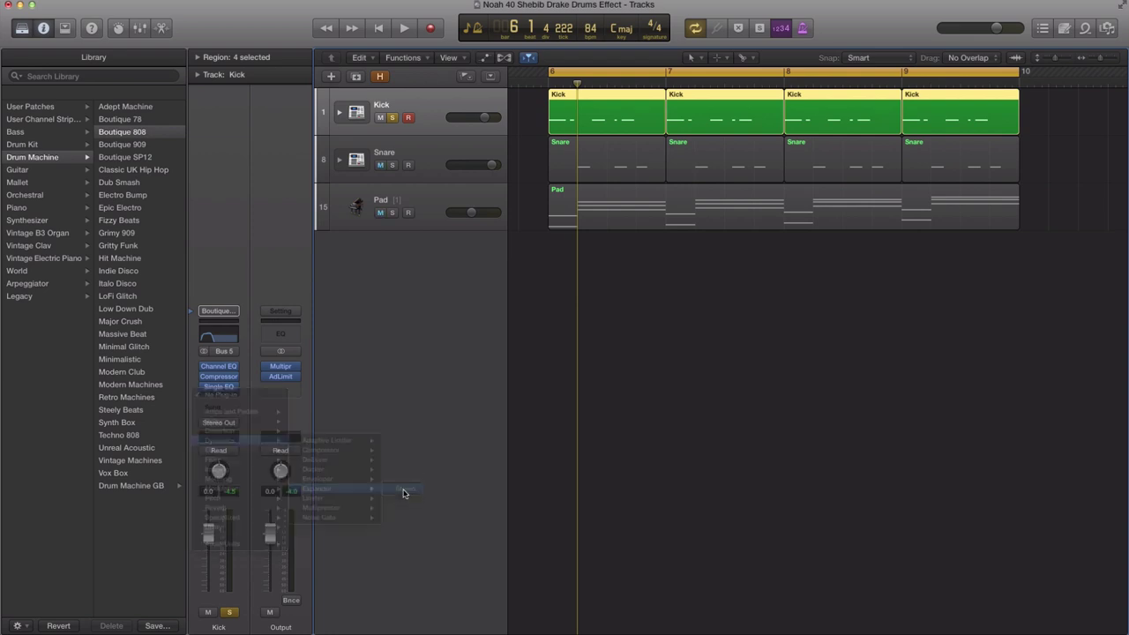
pyautogui.moveTo(148, 43); pyautogui.dragTo(671, 249)
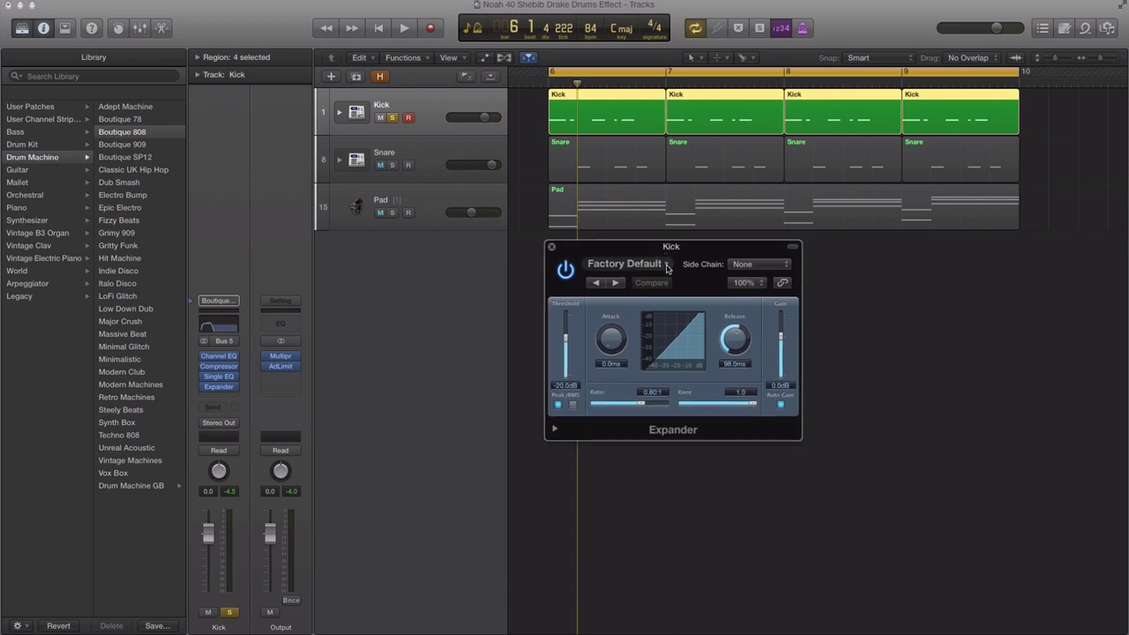
pyautogui.click(666, 266)
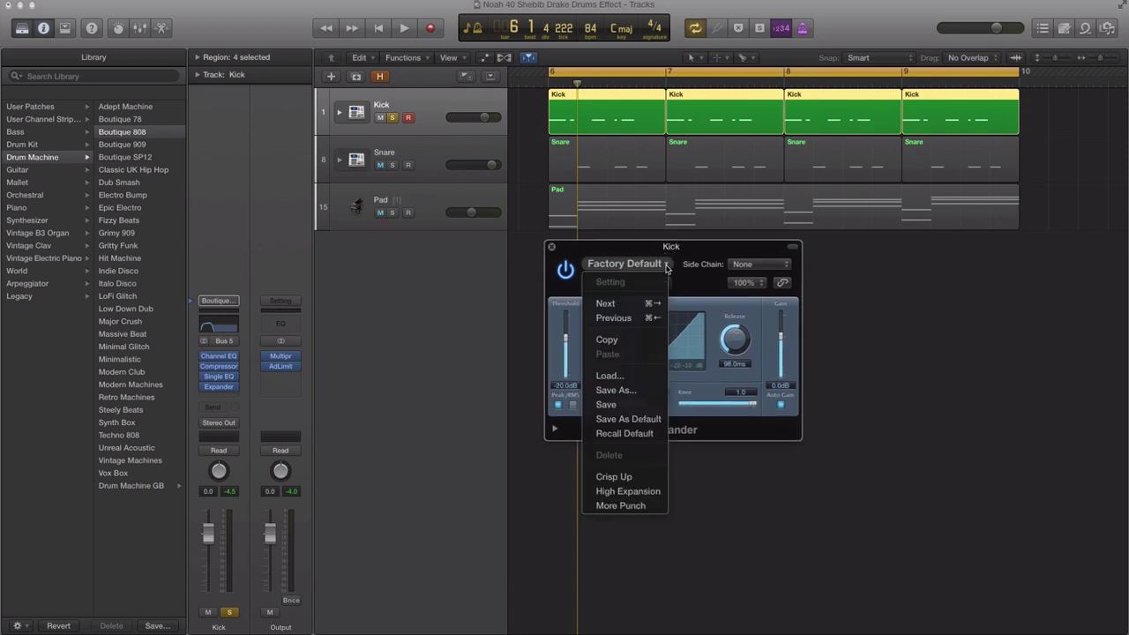
pyautogui.click(630, 507)
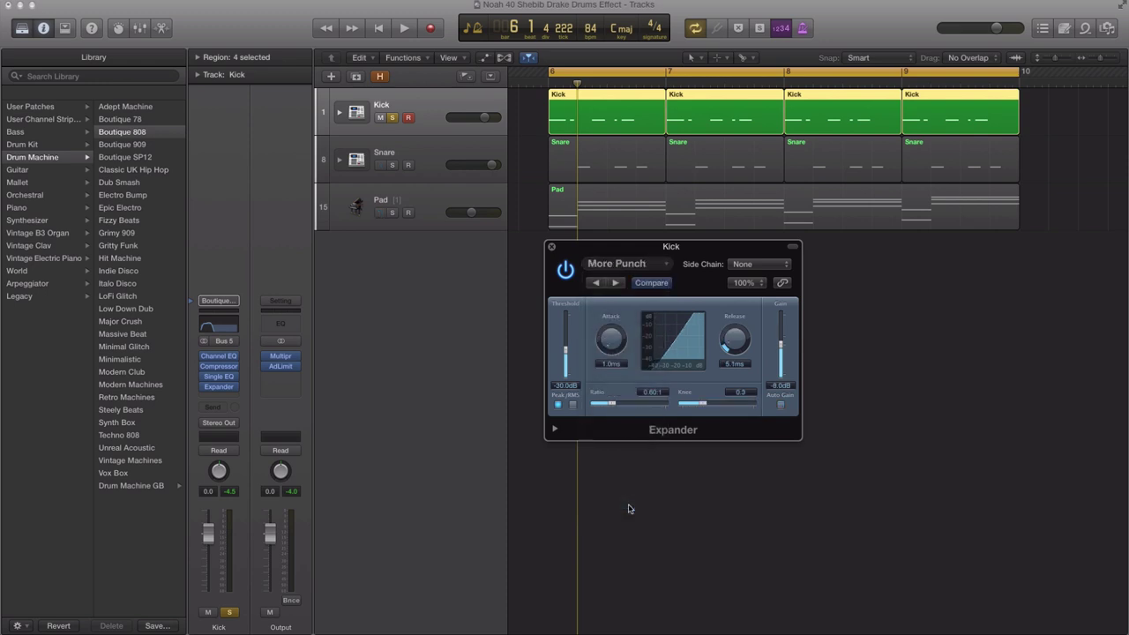
pyautogui.press('space')
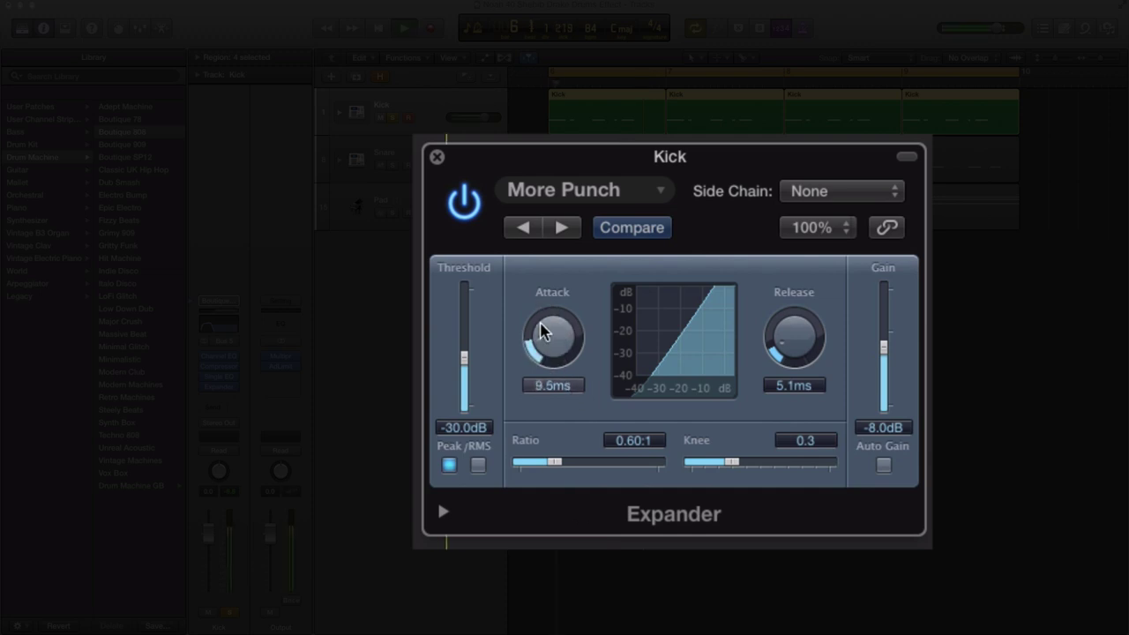
# Set Expander attack 19 ms, release 20 ms, ratio 0.70:1, threshold −17.5 dB, knee 0.8, then A/B it.
pyautogui.moveTo(545, 321); pyautogui.dragTo(547, 297)
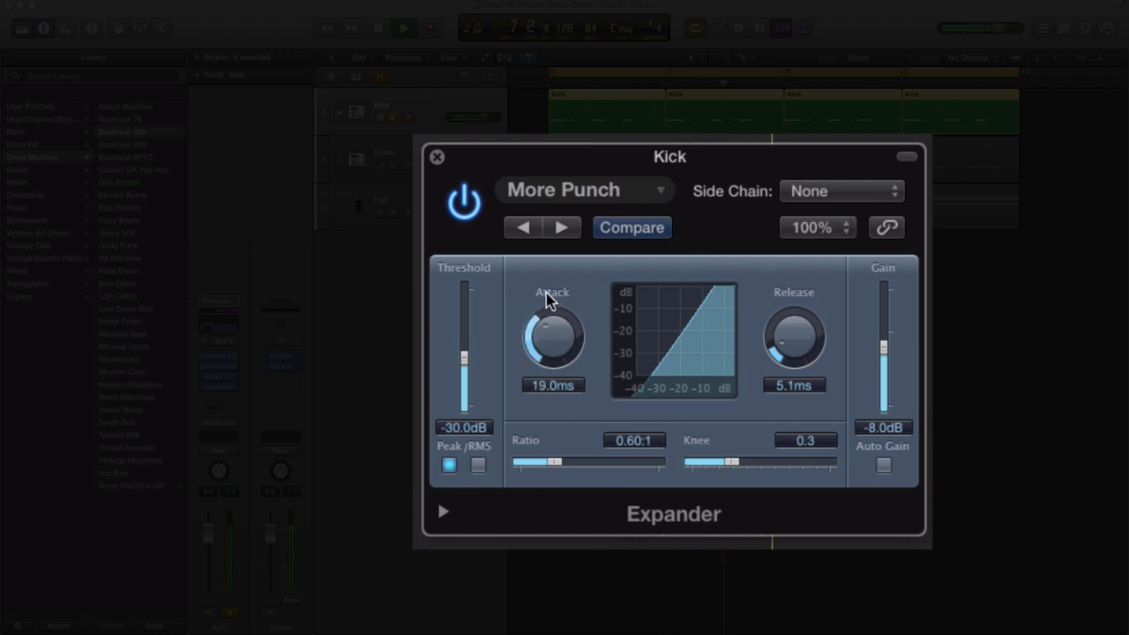
pyautogui.moveTo(775, 356); pyautogui.dragTo(779, 312)
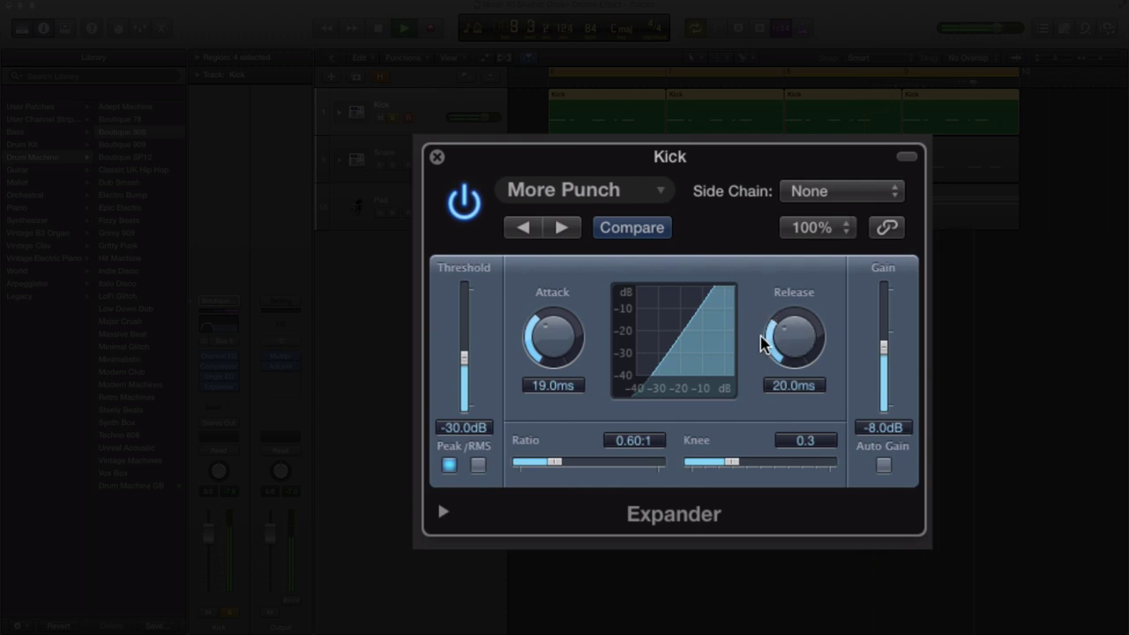
pyautogui.moveTo(556, 468); pyautogui.dragTo(590, 464)
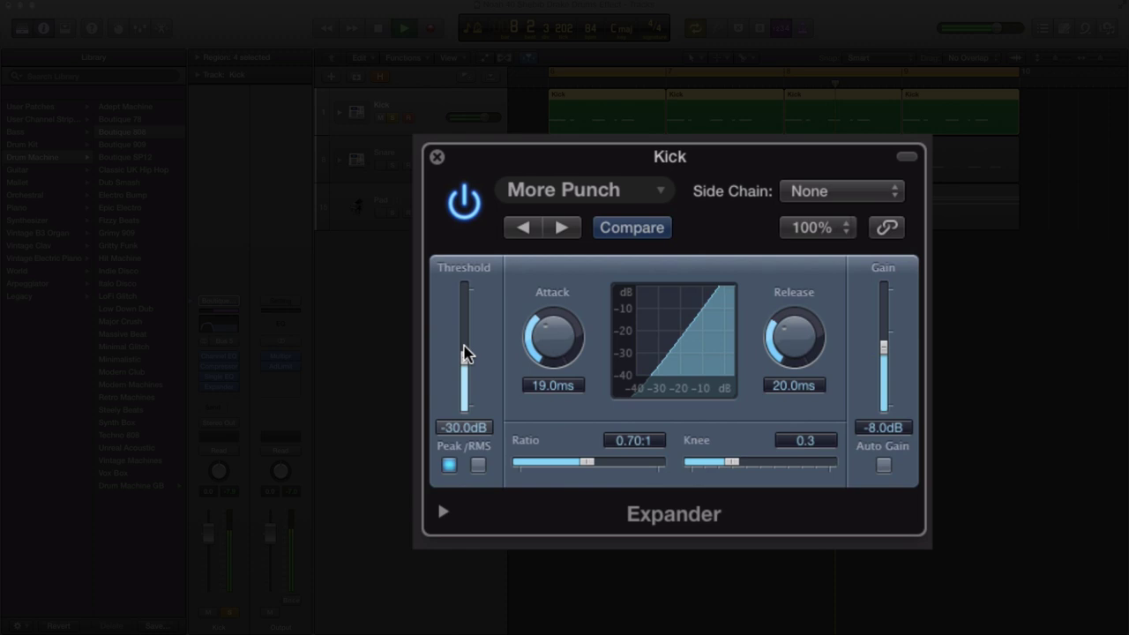
pyautogui.moveTo(467, 354); pyautogui.dragTo(474, 330)
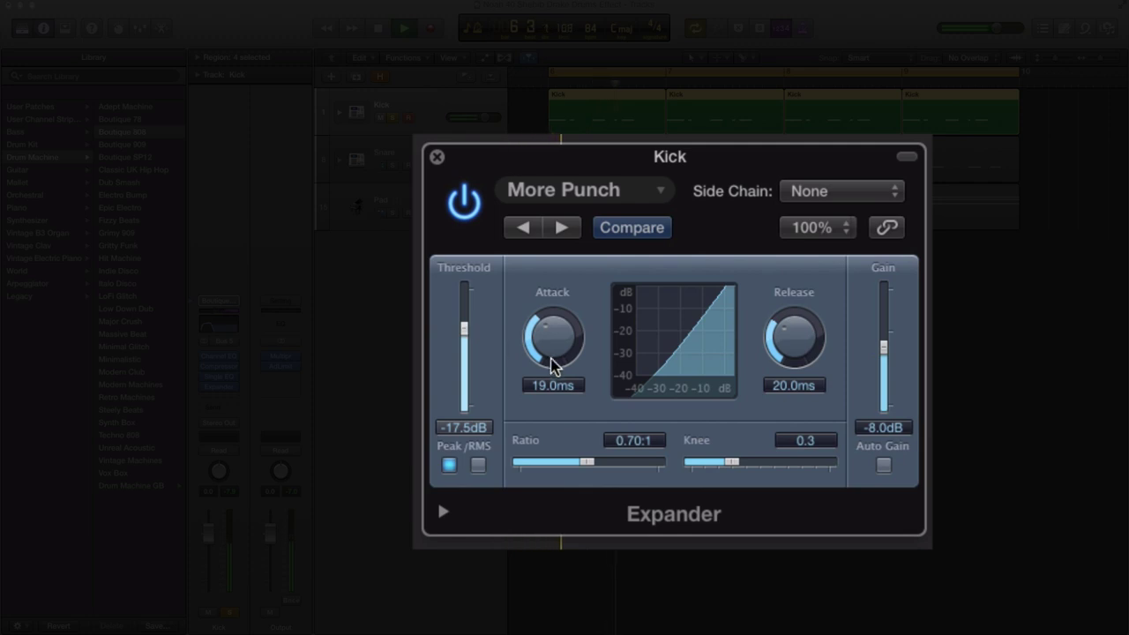
pyautogui.moveTo(725, 461); pyautogui.dragTo(794, 467)
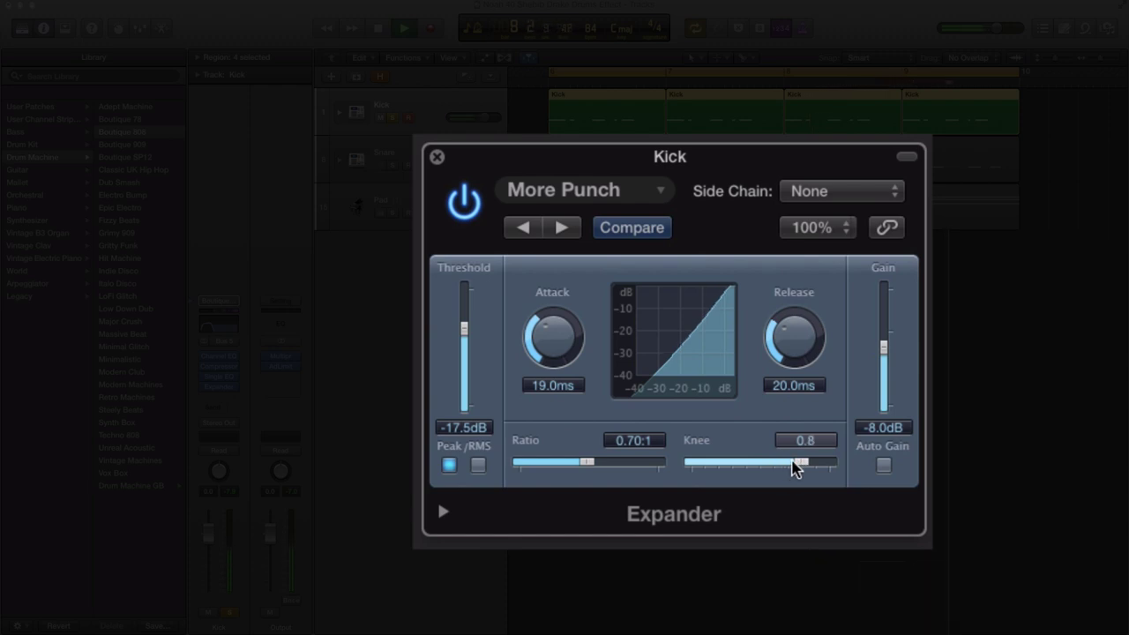
pyautogui.press('space')
pyautogui.click(465, 202)
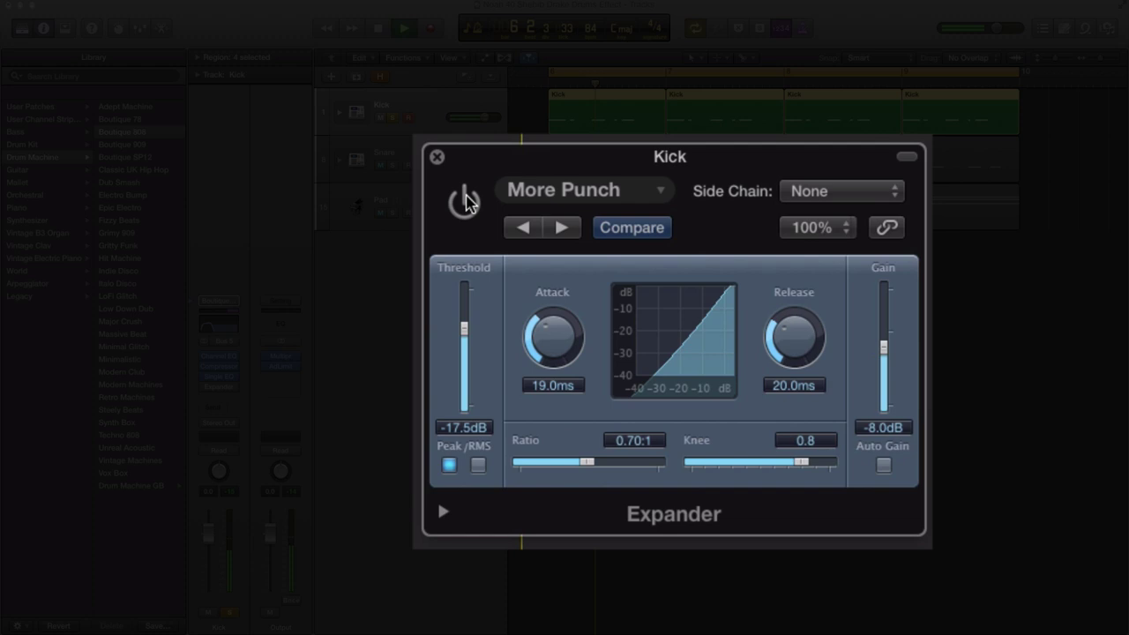
pyautogui.click(465, 202)
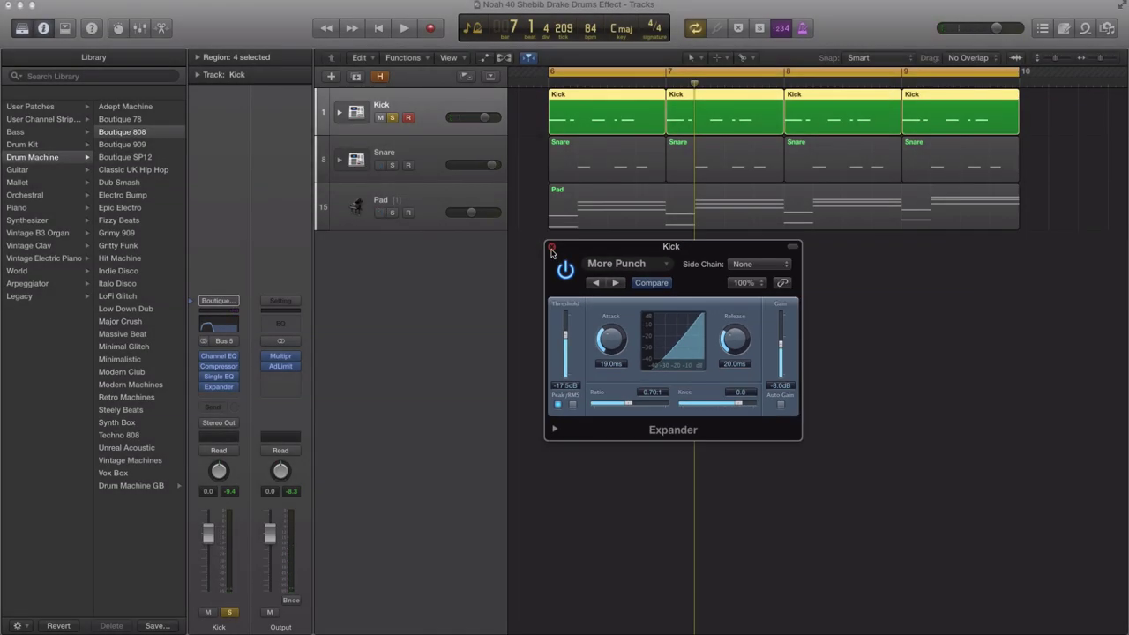
# Insert a stereo SubBass after the Expander with the Bass Booster preset, audition it, and close it.
pyautogui.click(551, 249)
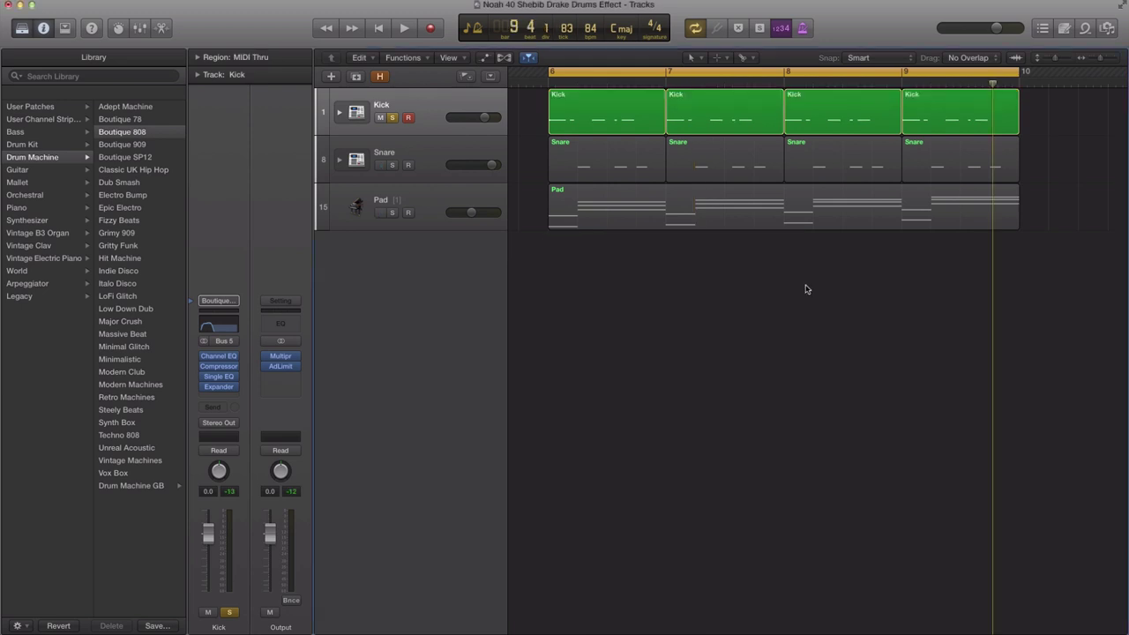
pyautogui.click(226, 396)
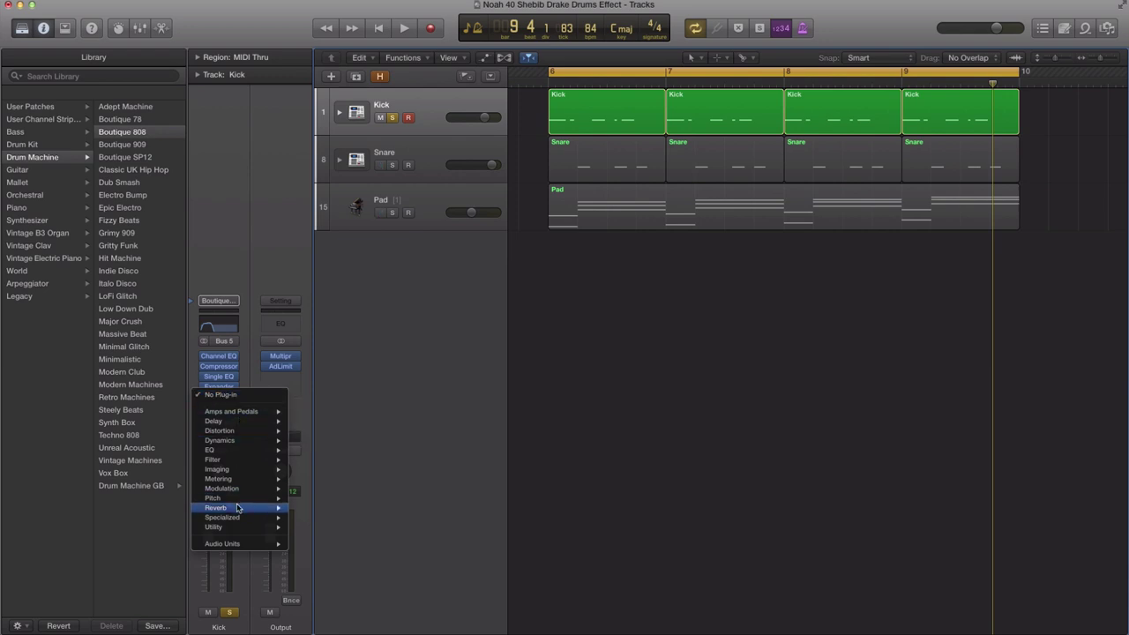
pyautogui.moveTo(238, 518)
pyautogui.moveTo(326, 557)
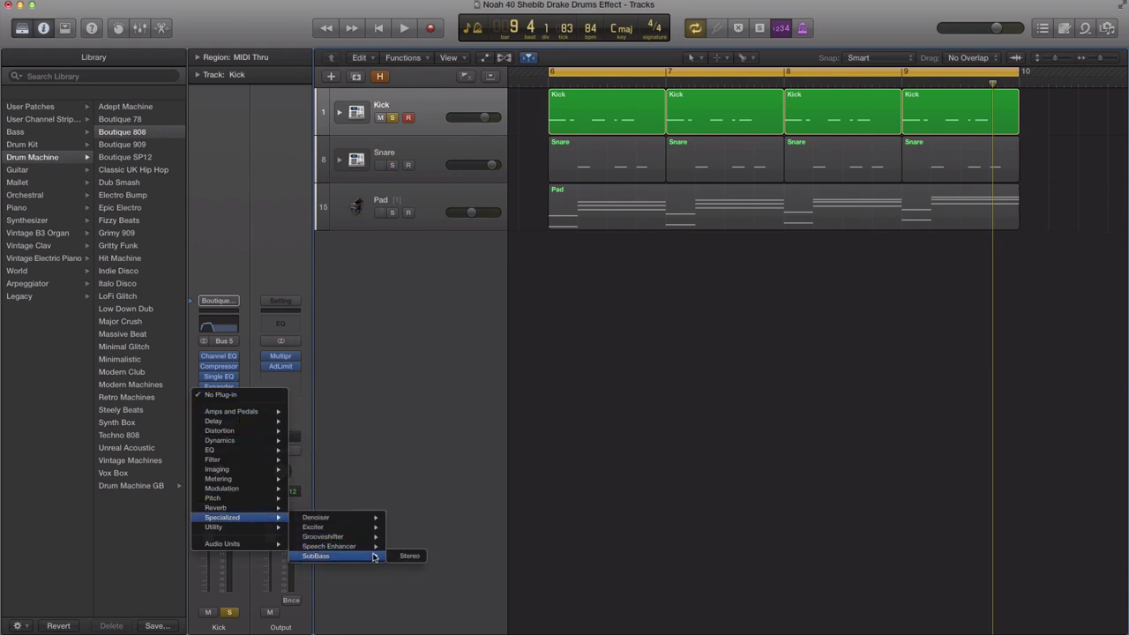
pyautogui.click(407, 556)
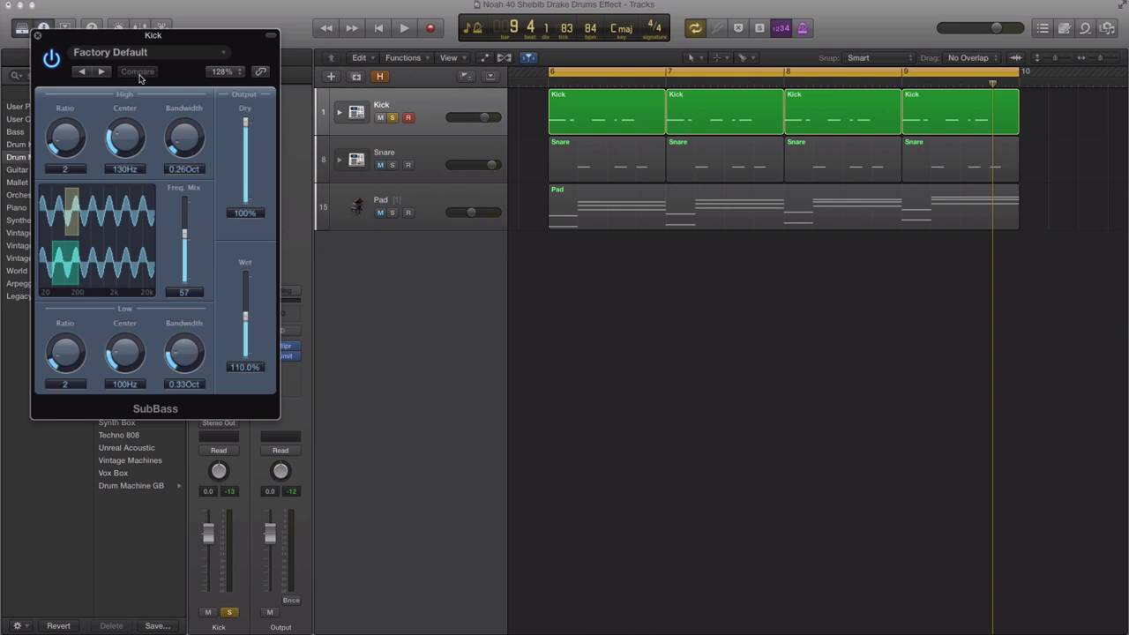
pyautogui.moveTo(151, 39); pyautogui.dragTo(646, 130)
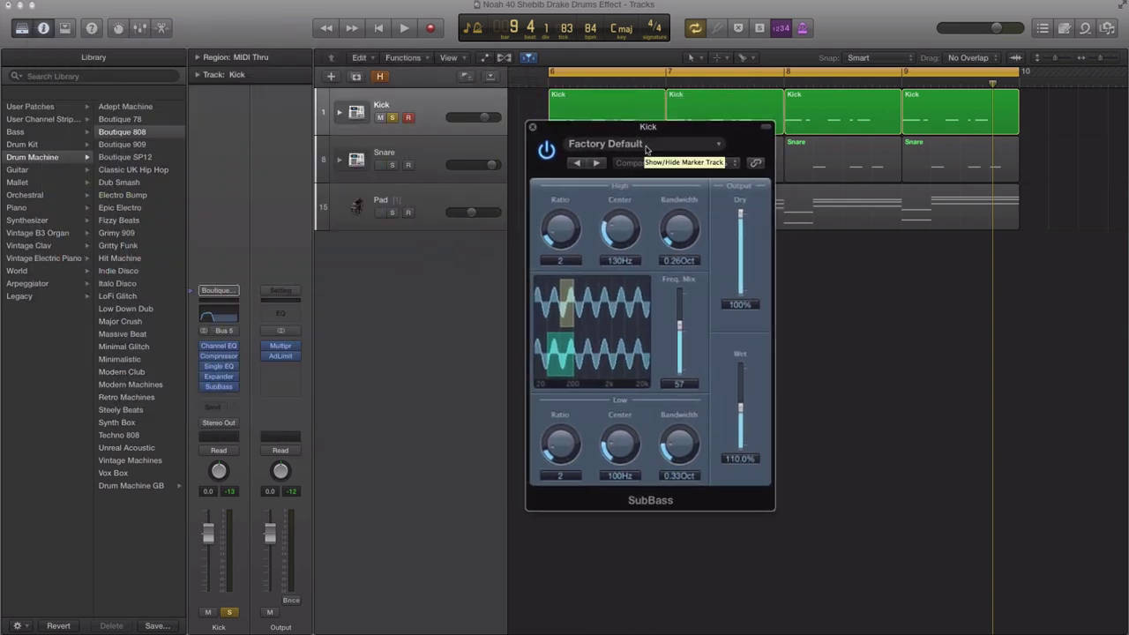
pyautogui.click(618, 144)
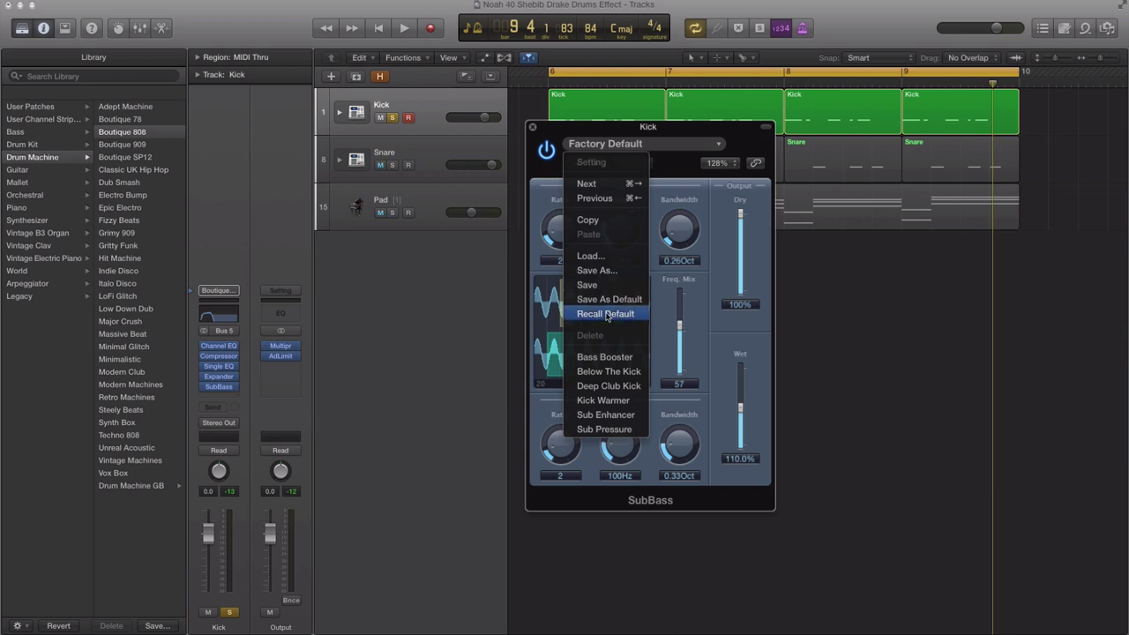
pyautogui.click(589, 358)
pyautogui.press('space')
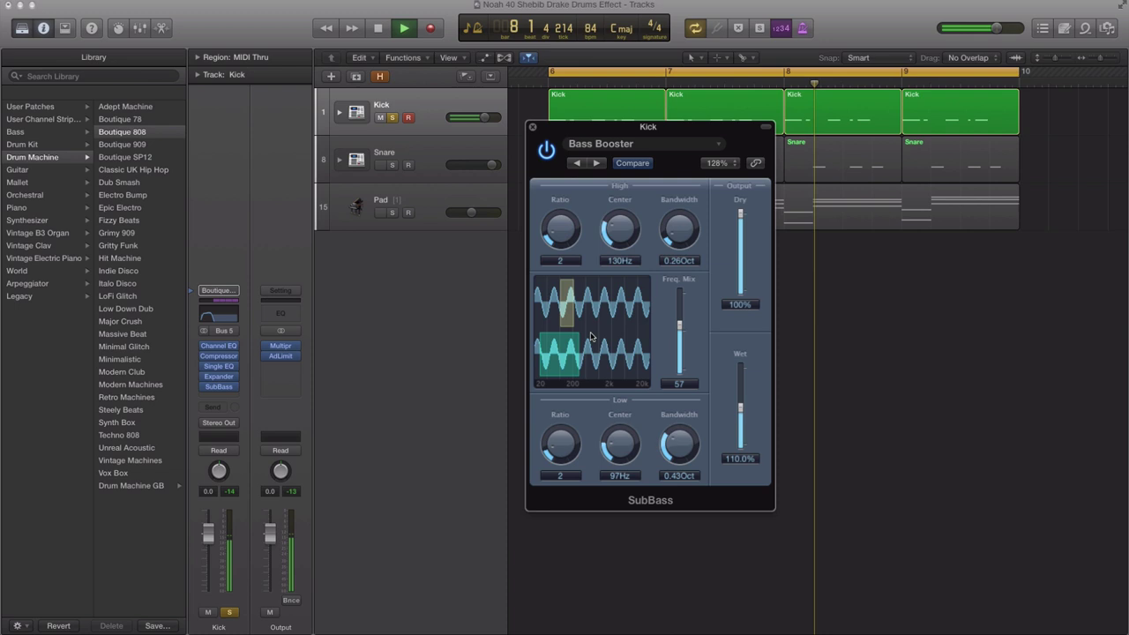
pyautogui.press('space')
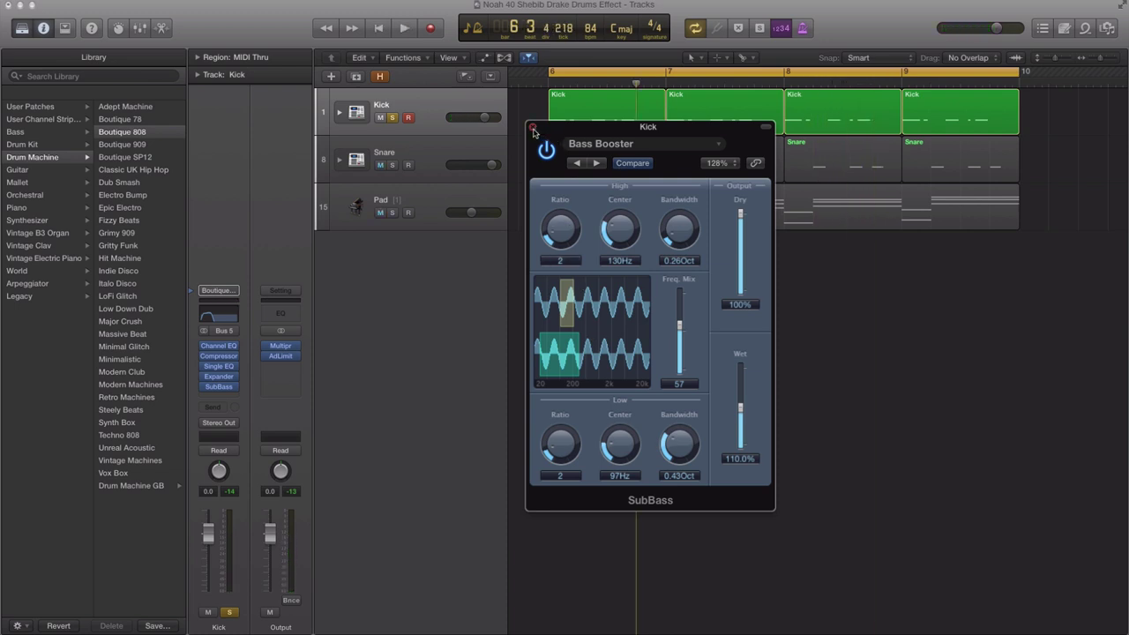
pyautogui.click(532, 128)
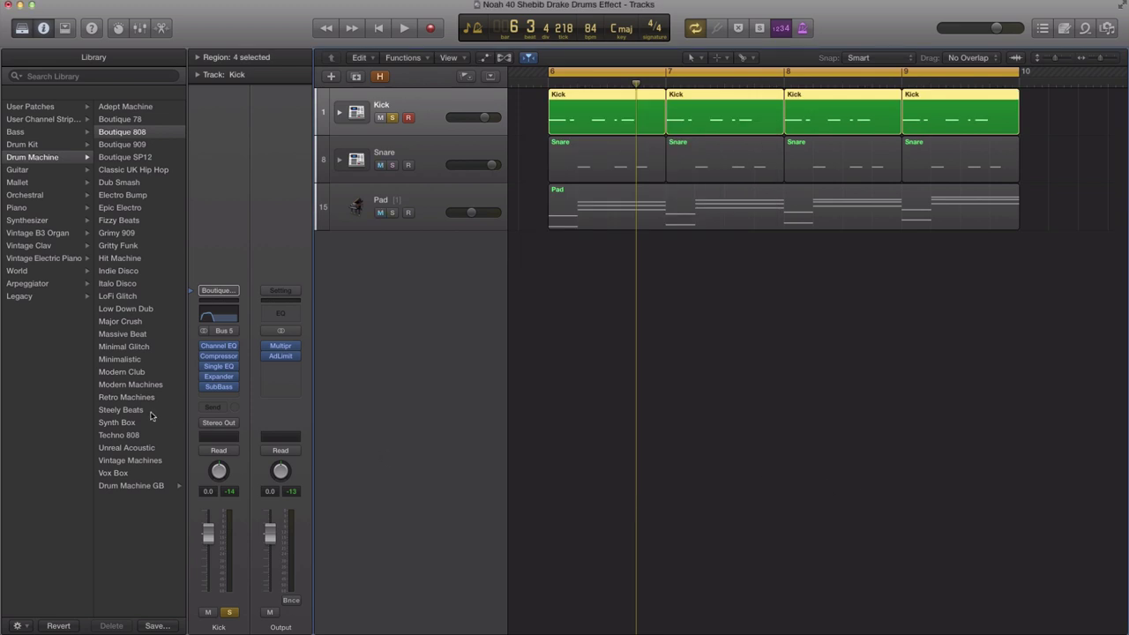
# Insert a second stereo Compressor on the Kick using the Vintage FET circuit type.
pyautogui.click(217, 403)
pyautogui.moveTo(238, 440)
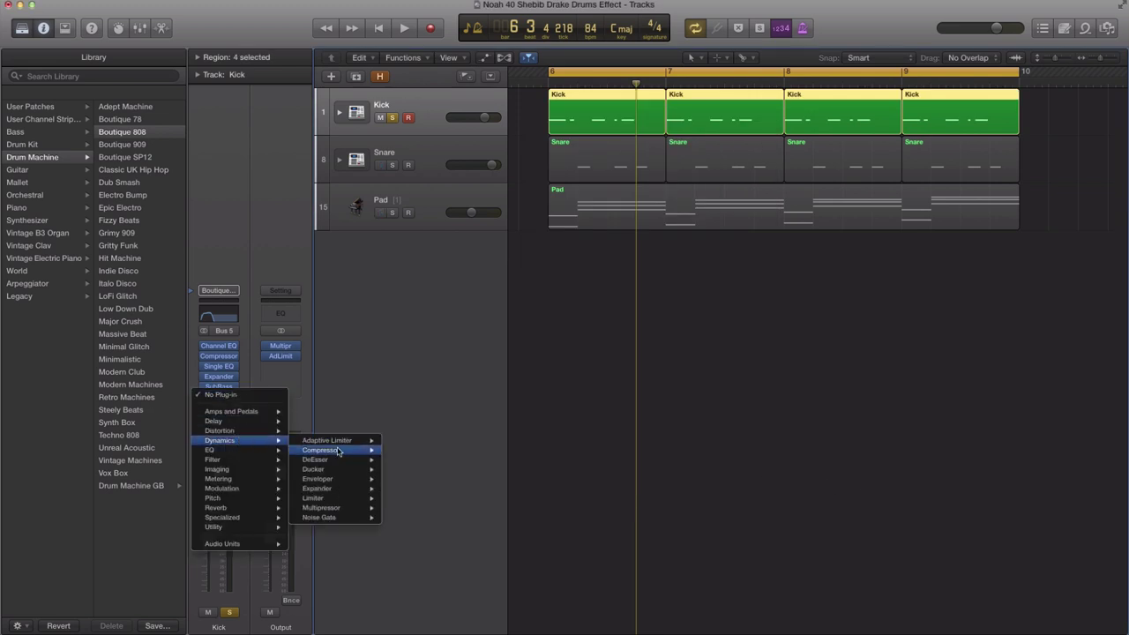
pyautogui.moveTo(339, 450)
pyautogui.click(405, 451)
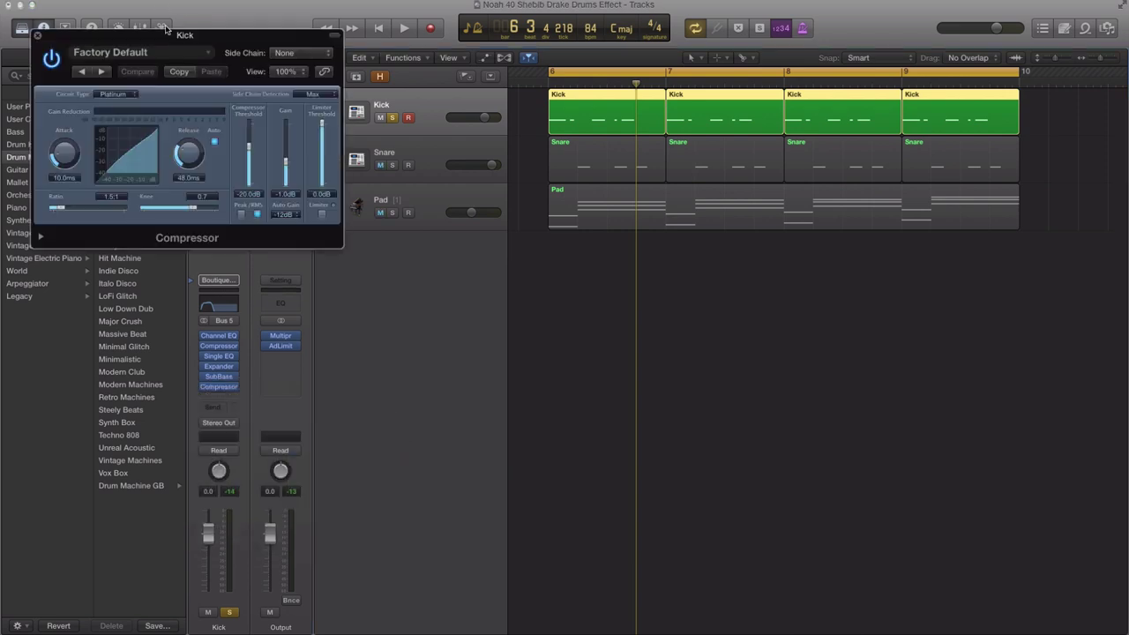
pyautogui.moveTo(166, 29); pyautogui.dragTo(653, 234)
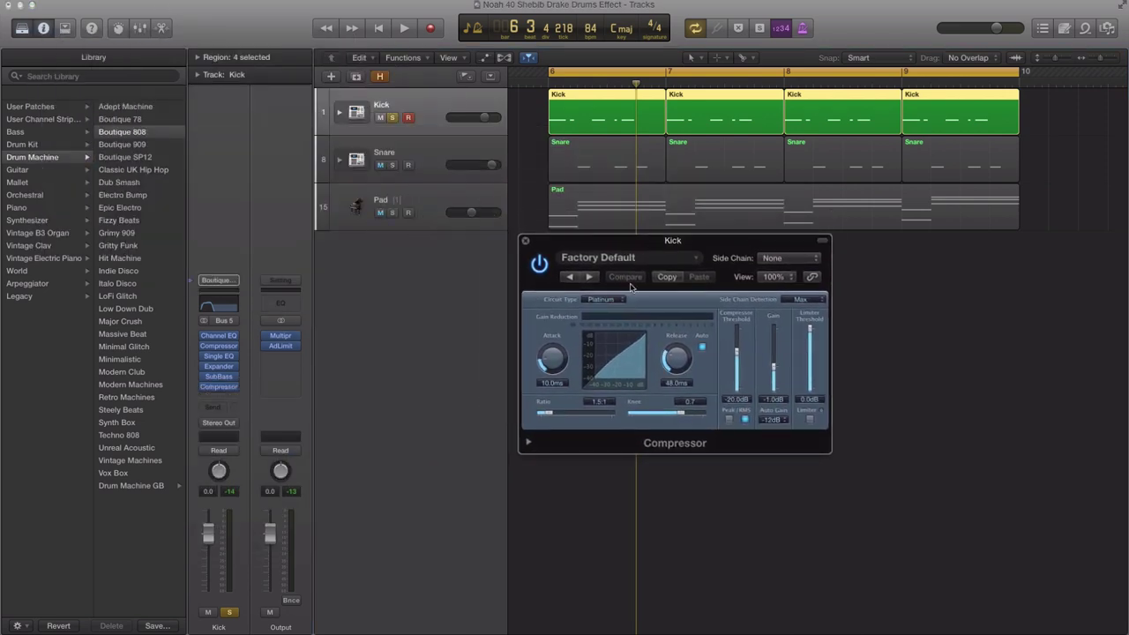
pyautogui.click(605, 301)
pyautogui.click(611, 368)
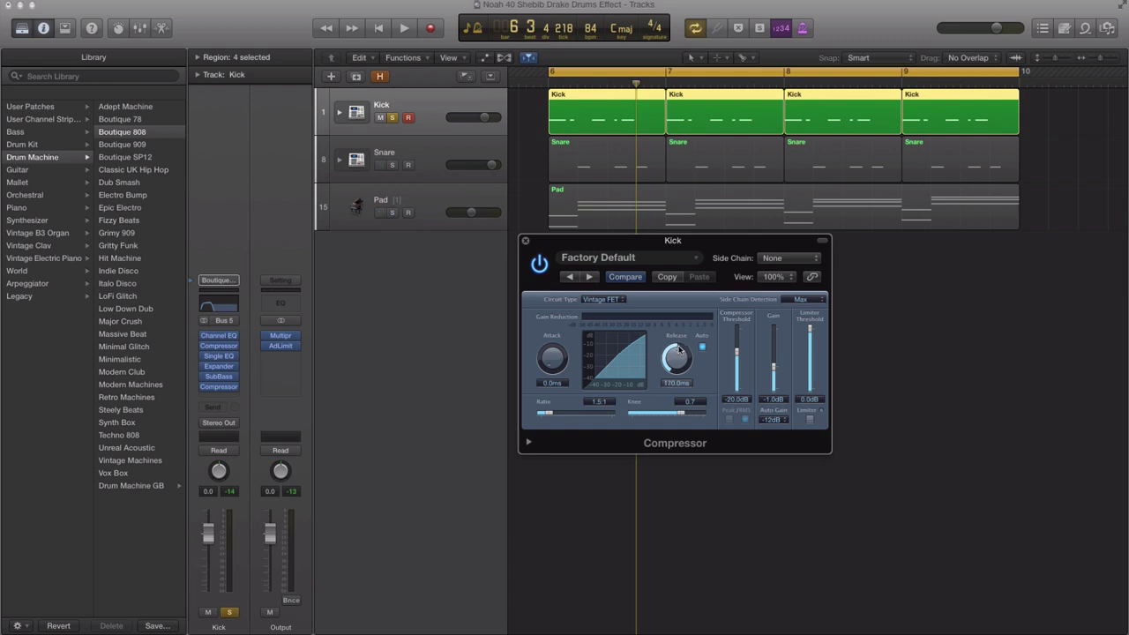
# Set the FET compressor to 10:1 ratio, −36.5 dB threshold and 4.0 dB gain.
pyautogui.press('space')
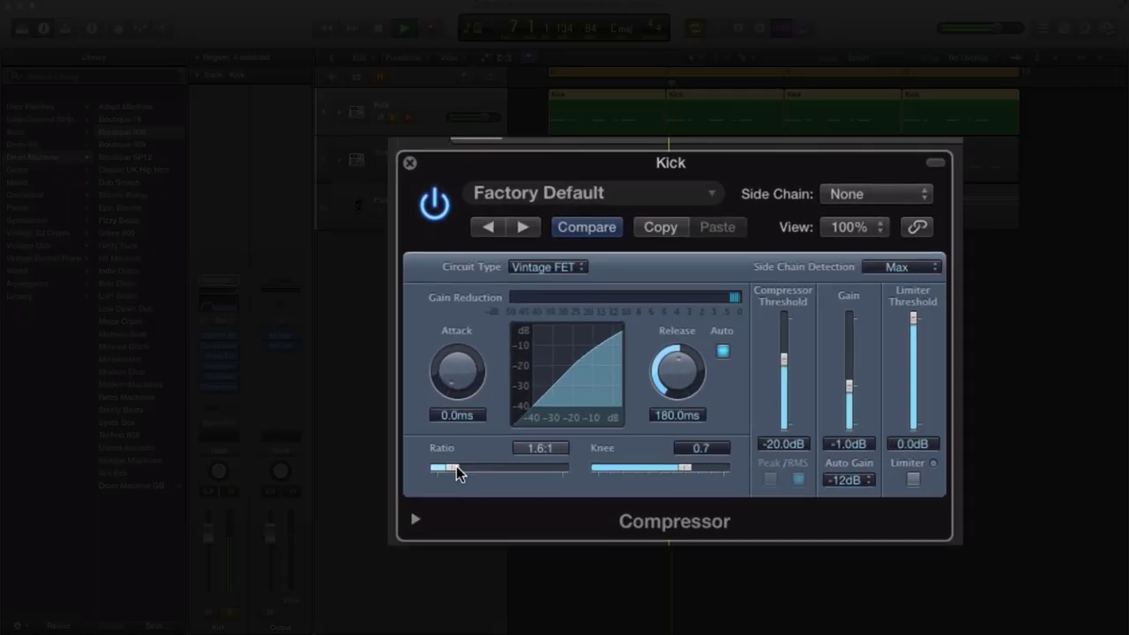
pyautogui.moveTo(553, 413); pyautogui.dragTo(577, 416)
pyautogui.moveTo(503, 473); pyautogui.dragTo(521, 468)
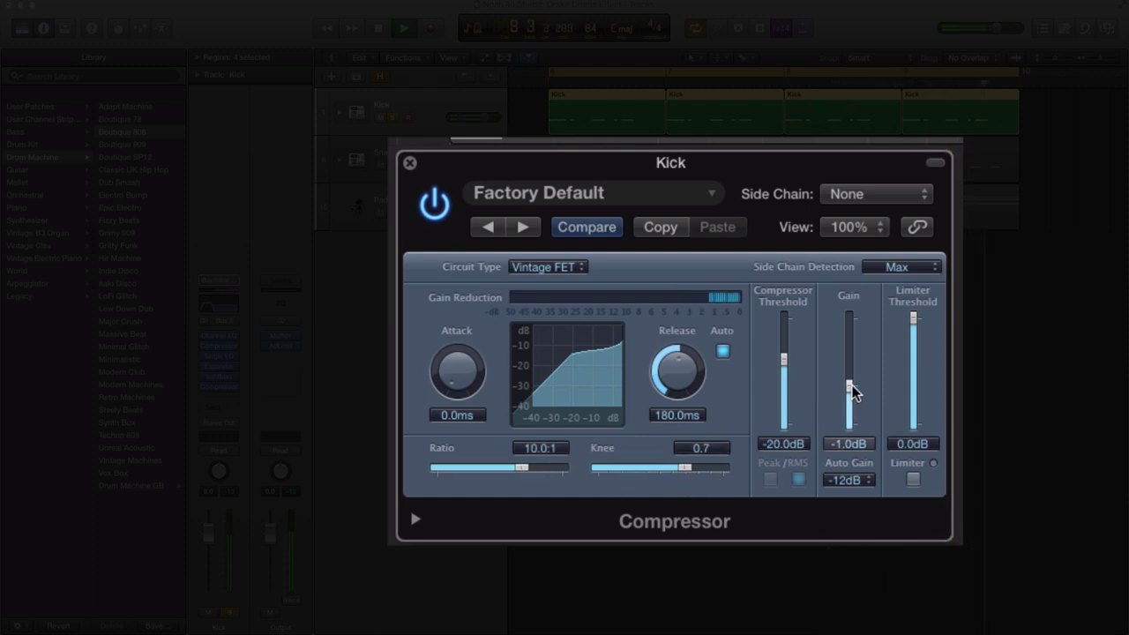
pyautogui.moveTo(787, 365); pyautogui.dragTo(783, 403)
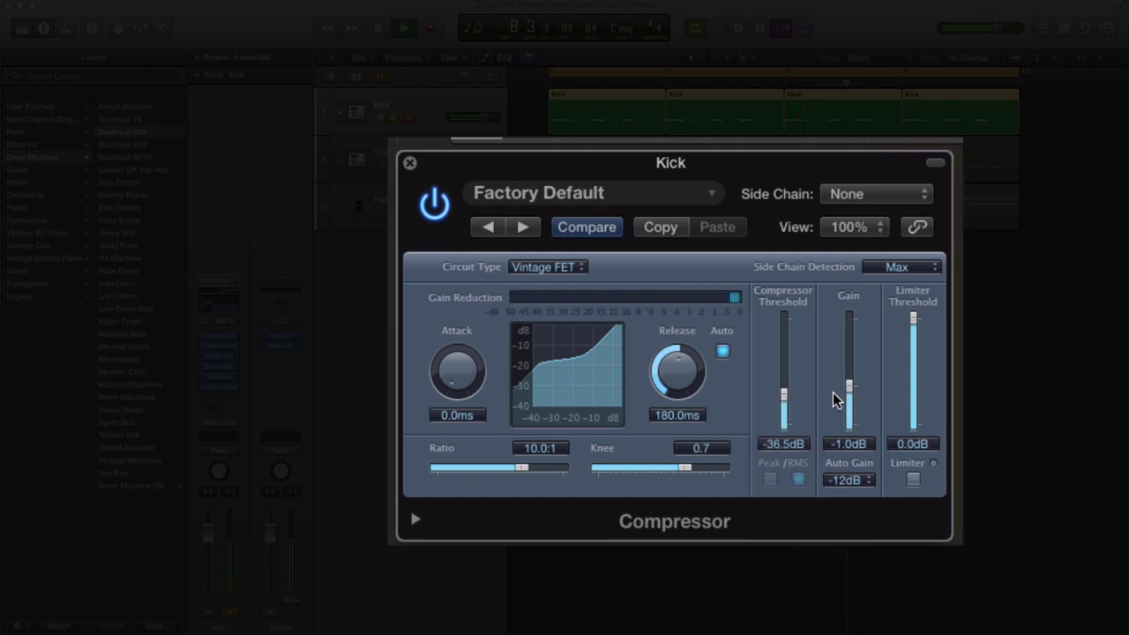
pyautogui.moveTo(850, 391); pyautogui.dragTo(852, 384)
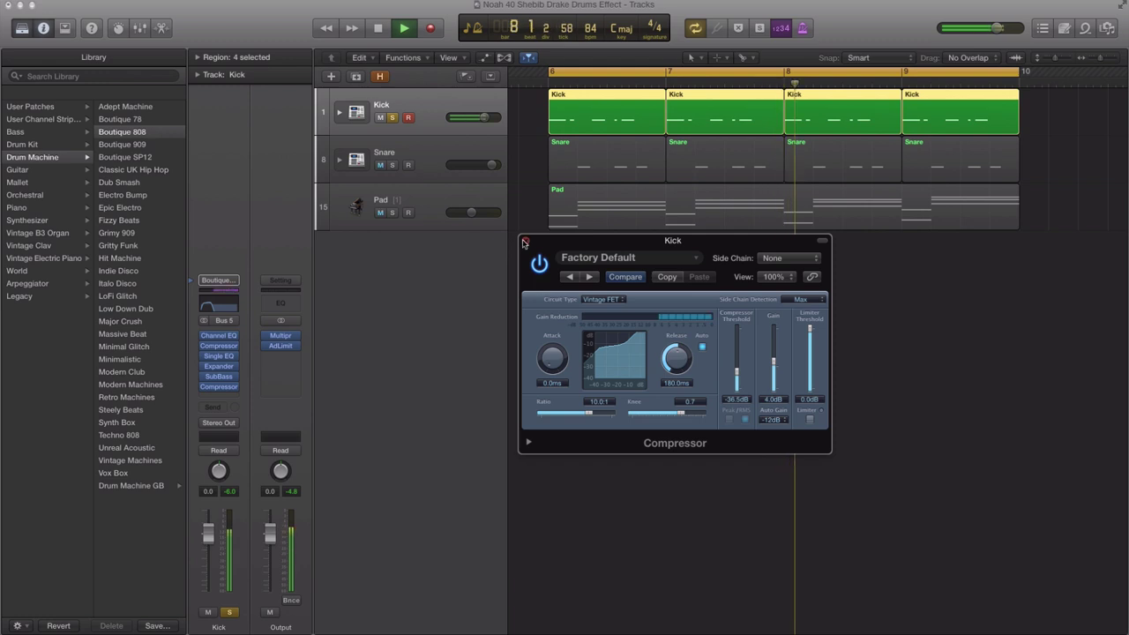
# Close the compressor, deselect the Kick regions, and insert Decapitator set to style E.
pyautogui.click(525, 241)
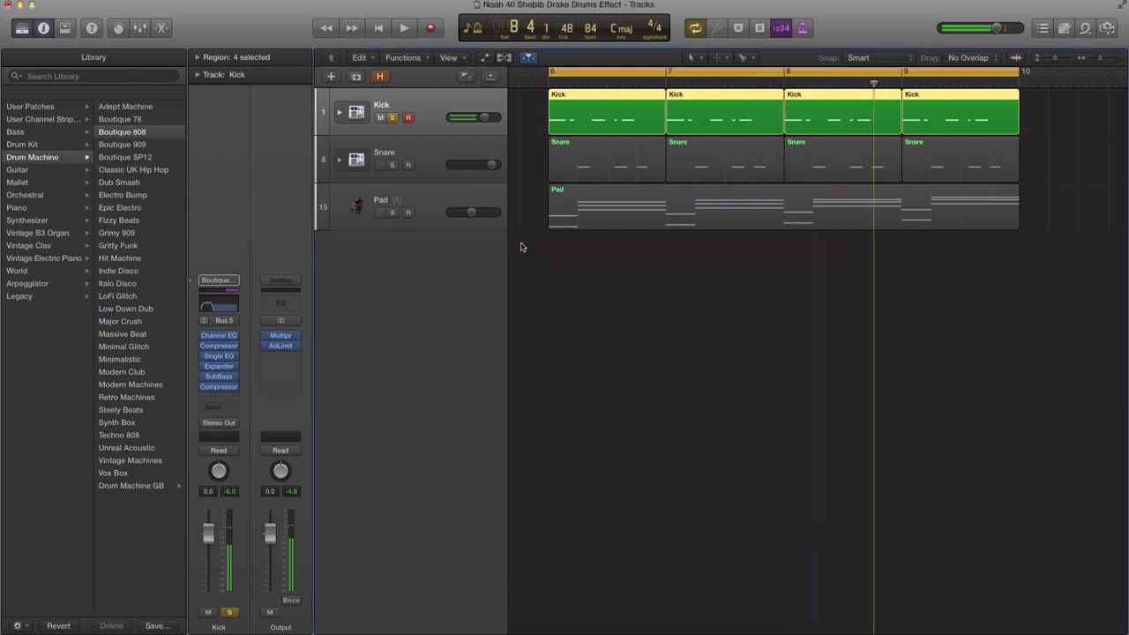
pyautogui.click(678, 287)
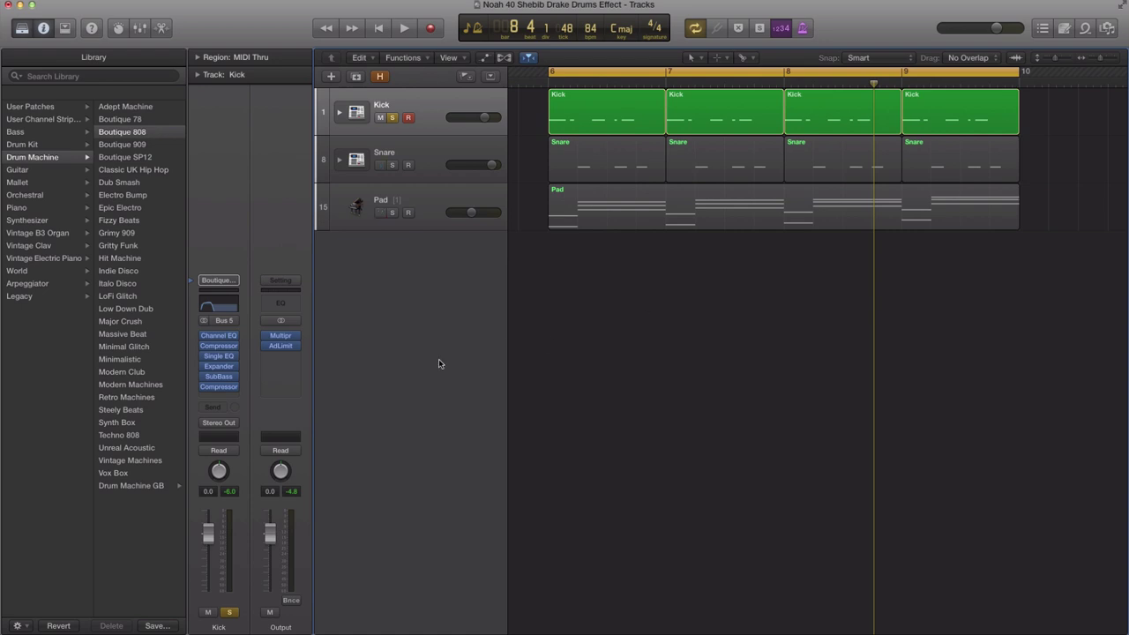
pyautogui.click(220, 396)
pyautogui.moveTo(264, 547)
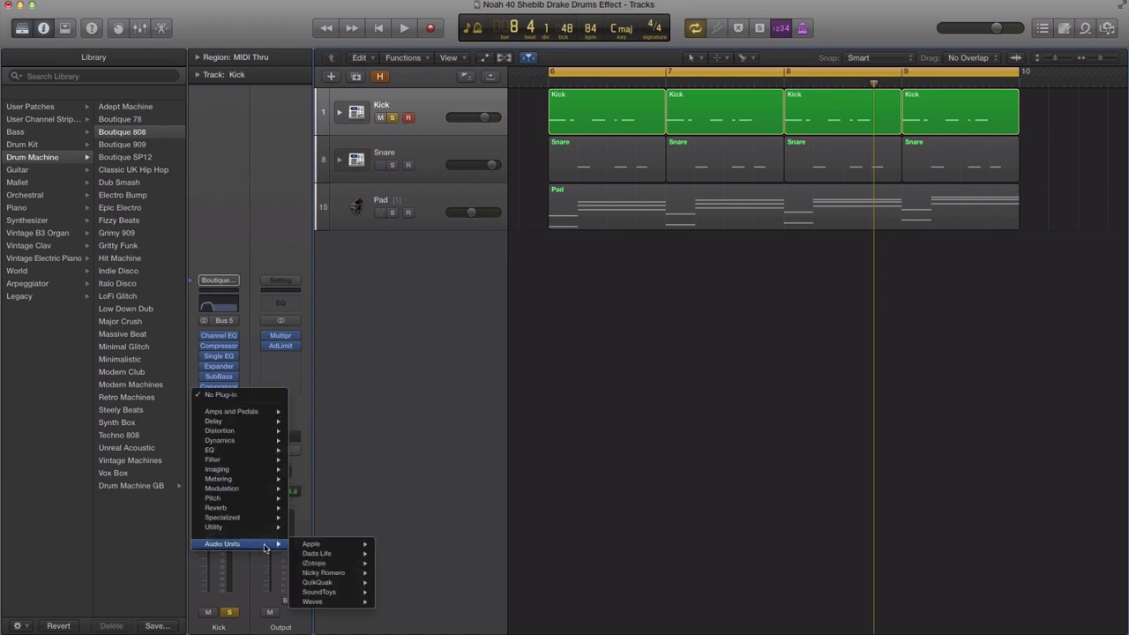
pyautogui.moveTo(349, 593)
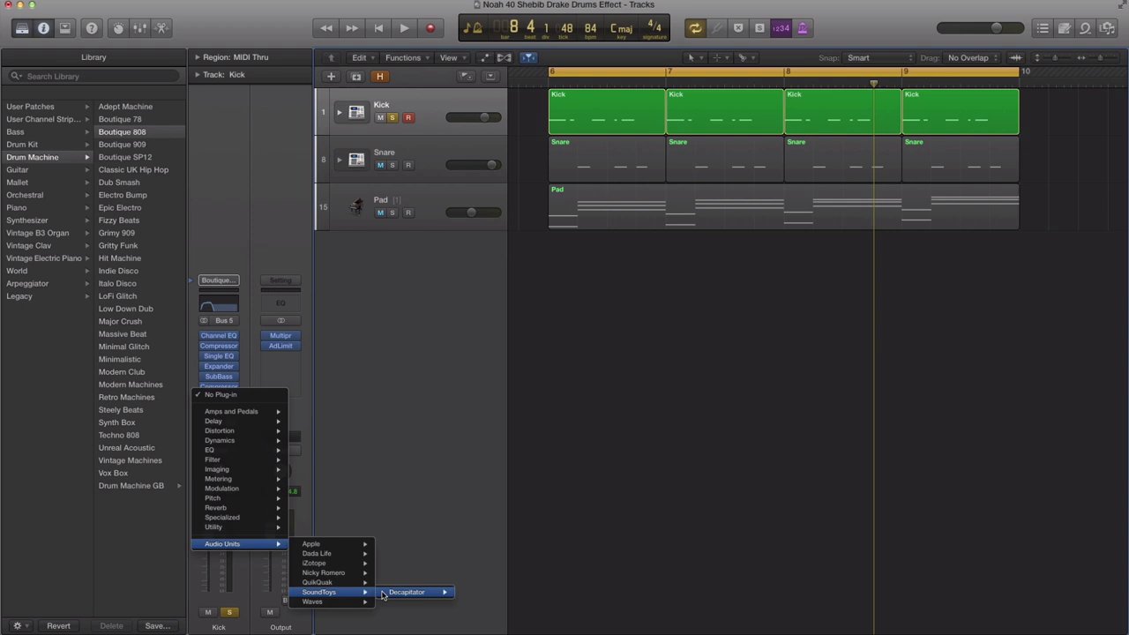
pyautogui.click(478, 593)
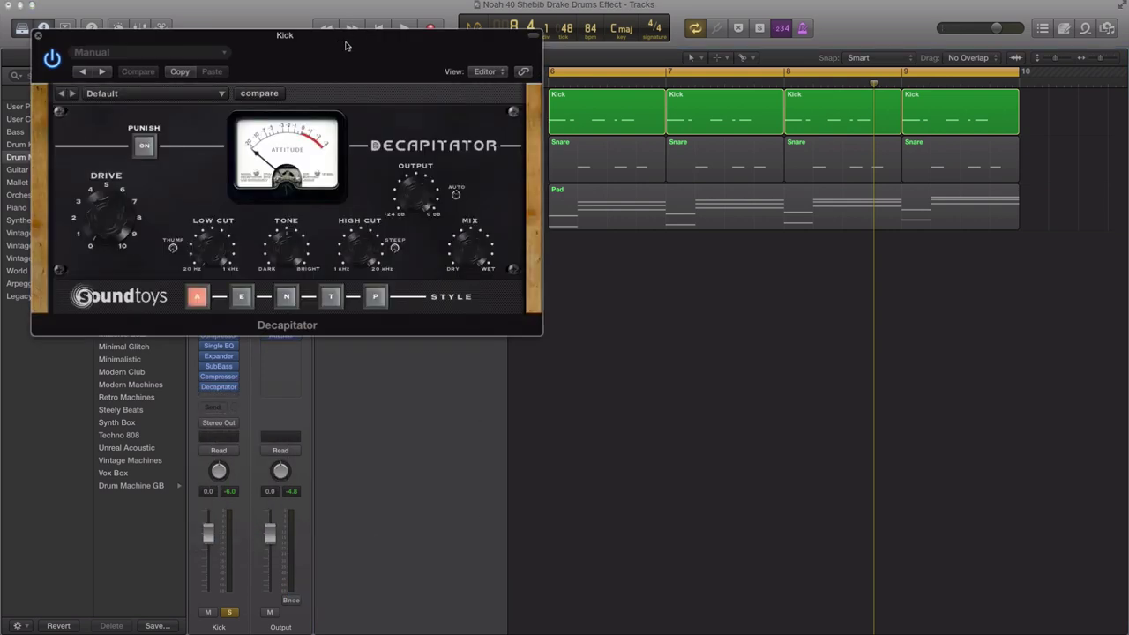
pyautogui.moveTo(583, 109); pyautogui.dragTo(662, 137)
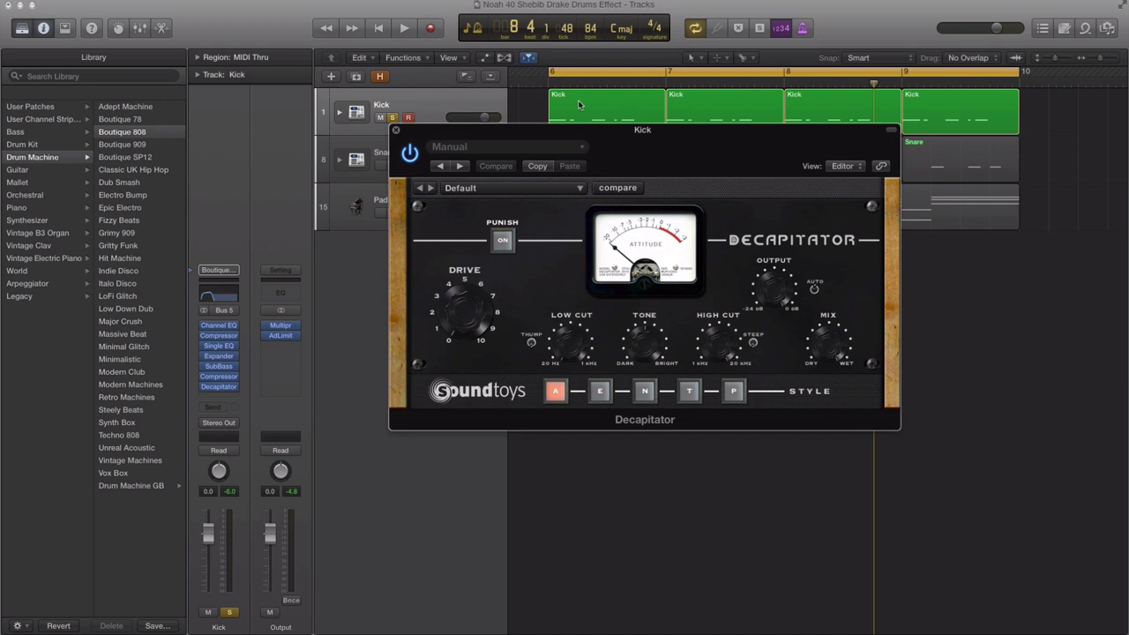
pyautogui.click(600, 393)
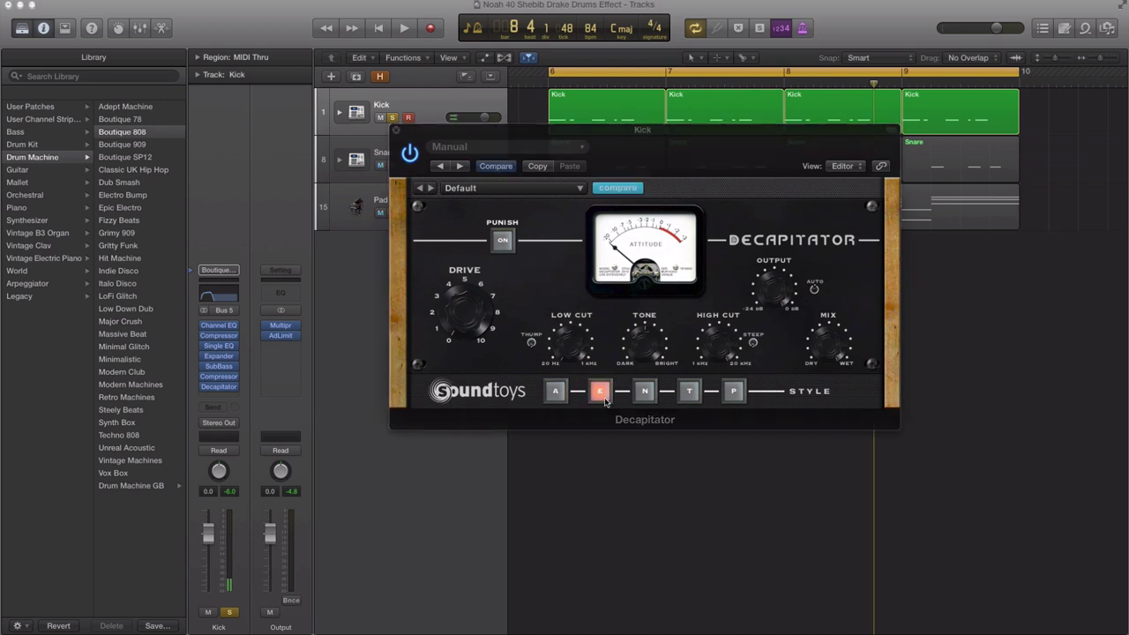
pyautogui.press('space')
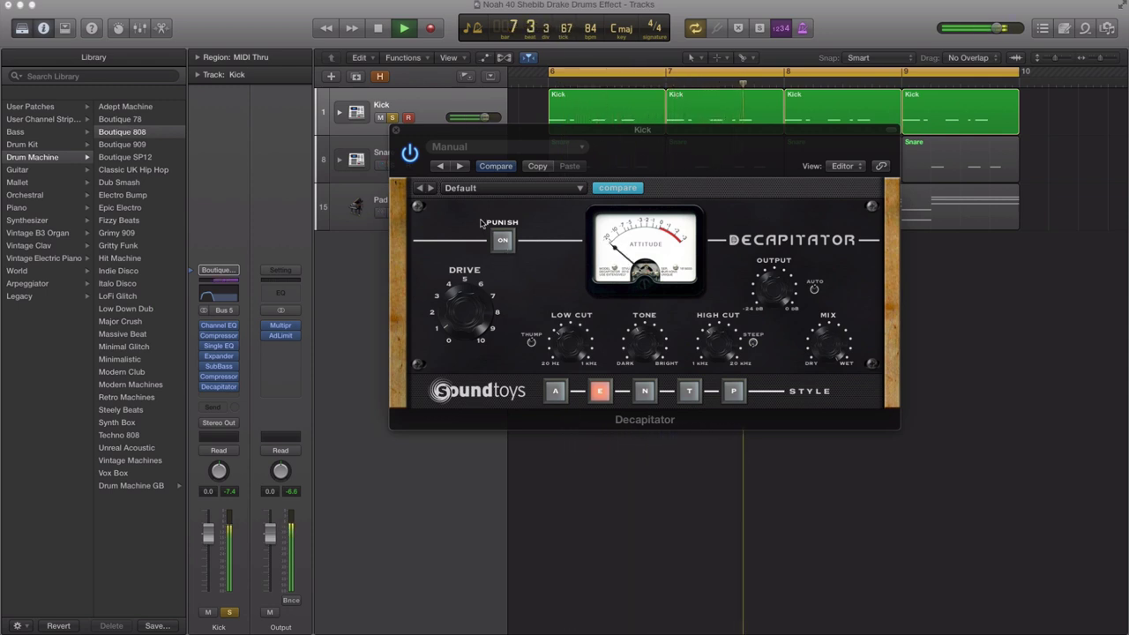
# Raise the Kick track's volume about 2 dB and start lowering its Single Band EQ Q-Factor.
pyautogui.click(396, 134)
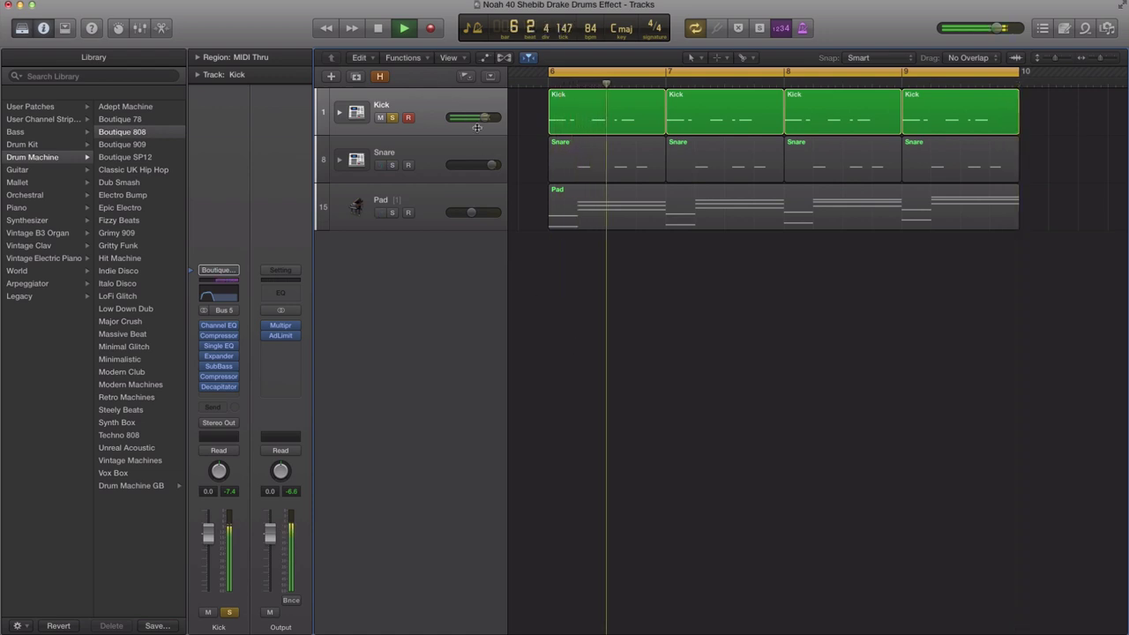
pyautogui.moveTo(485, 116); pyautogui.dragTo(489, 117)
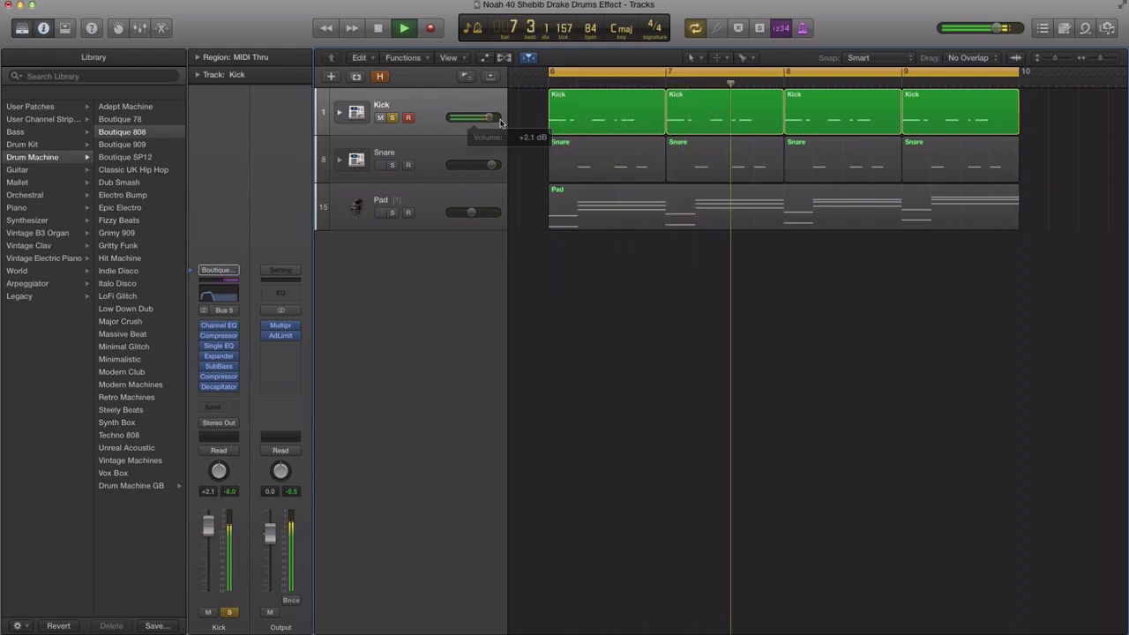
pyautogui.click(224, 348)
pyautogui.moveTo(618, 225); pyautogui.dragTo(668, 225)
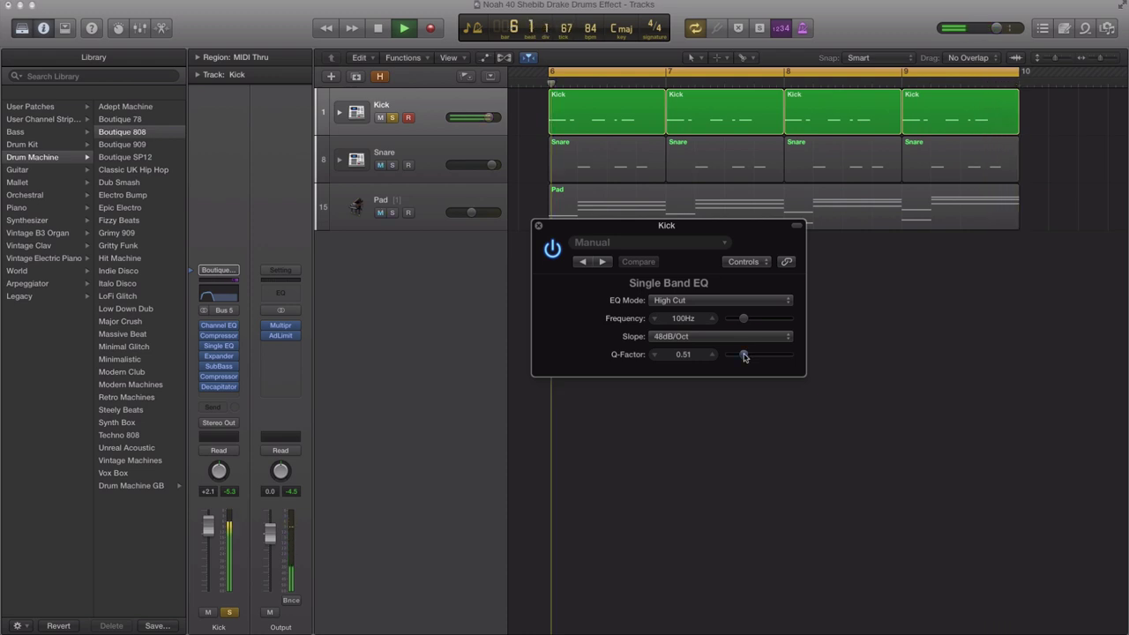
pyautogui.moveTo(744, 356); pyautogui.dragTo(744, 357)
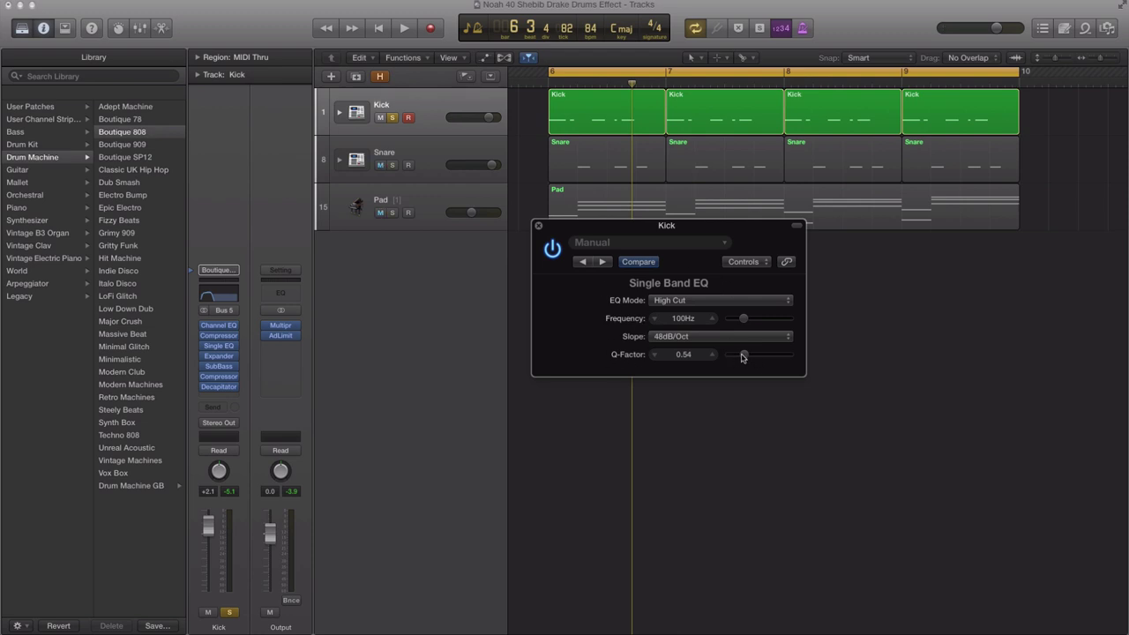
# Audition the kick during playback, settle the EQ Q-Factor at 0.54, then stop playback.
pyautogui.press('space')
pyautogui.moveTo(744, 357); pyautogui.dragTo(740, 356)
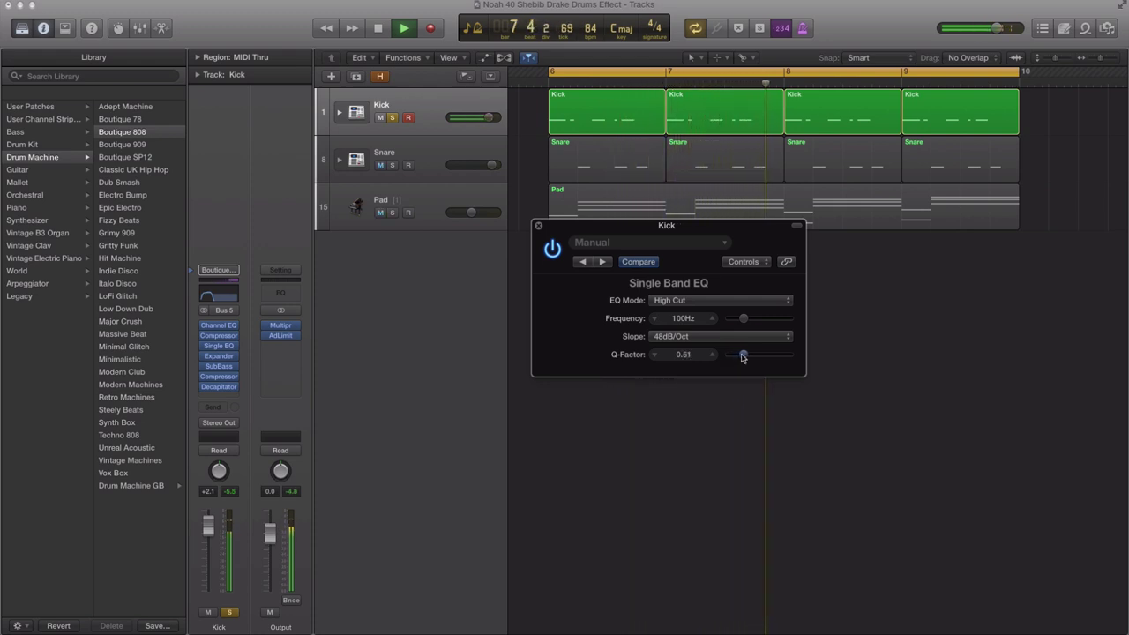
pyautogui.moveTo(741, 356); pyautogui.dragTo(743, 357)
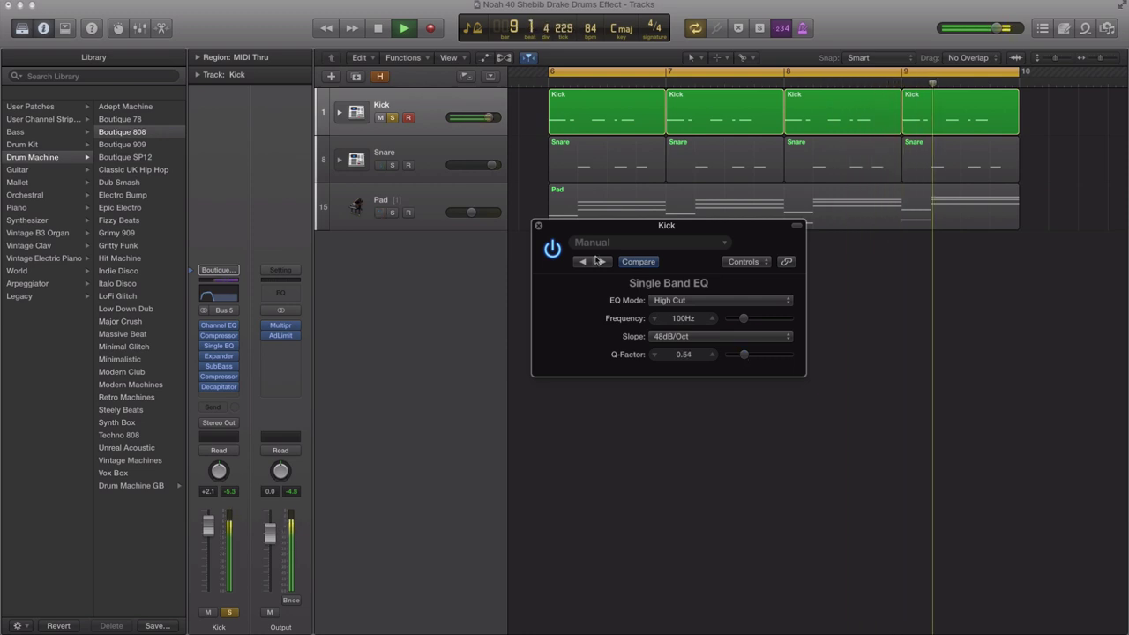
pyautogui.click(539, 226)
pyautogui.press('space')
pyautogui.press('super+a')
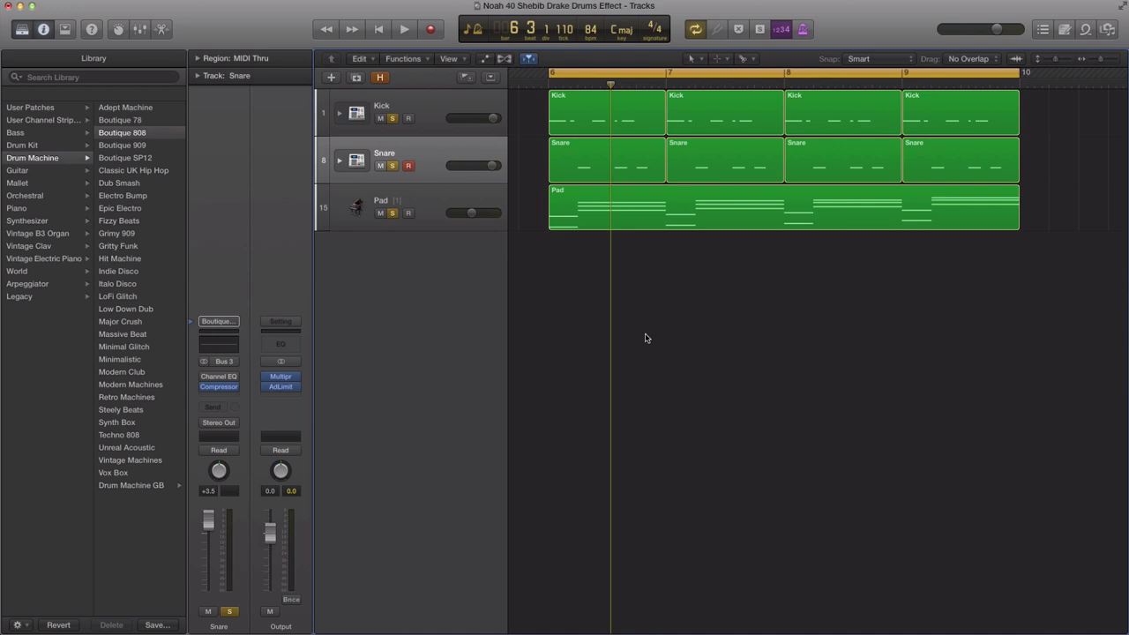
# Duplicate the Kick's settings onto a new Boutique 808 track, move the Snare regions there, and delete the old Snare track.
pyautogui.click(430, 106)
pyautogui.click(356, 79)
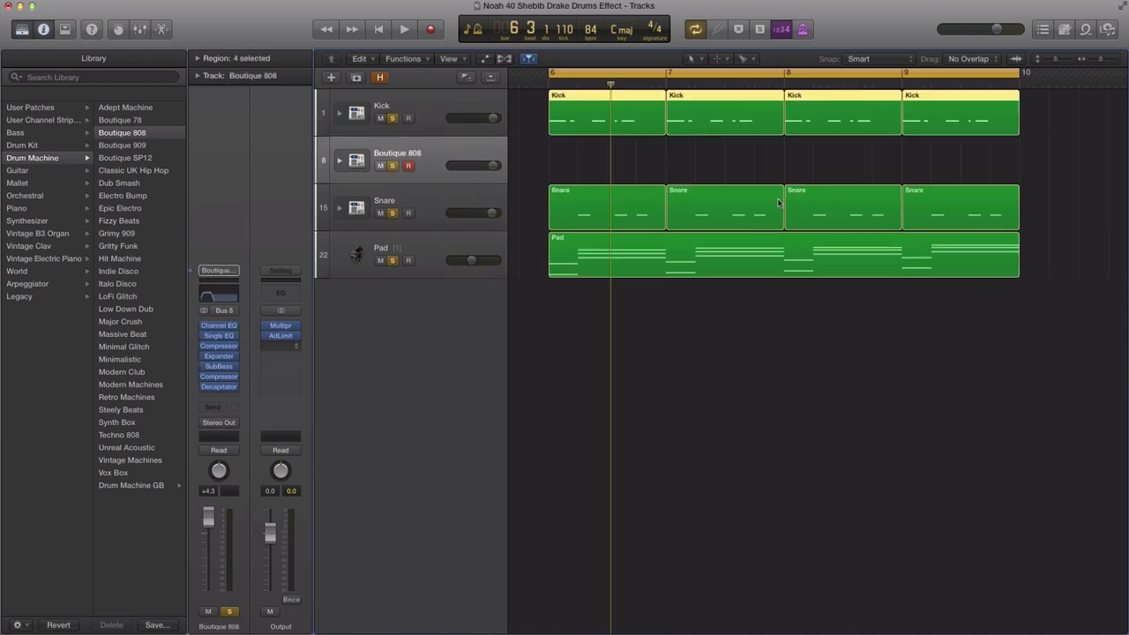
pyautogui.moveTo(1063, 209); pyautogui.dragTo(606, 179)
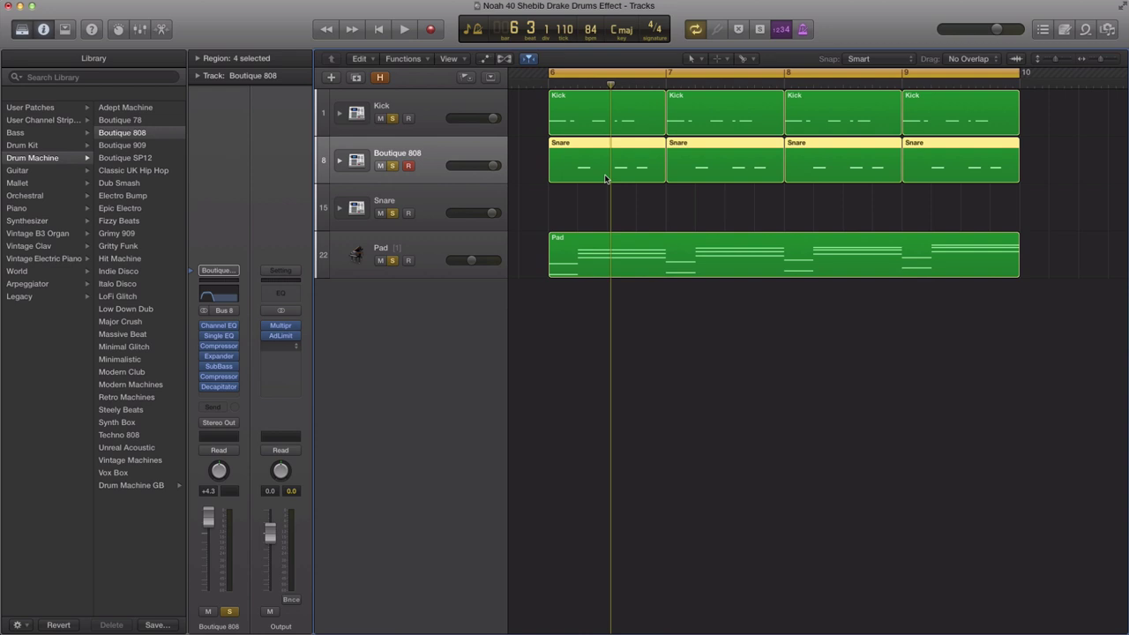
pyautogui.click(441, 196)
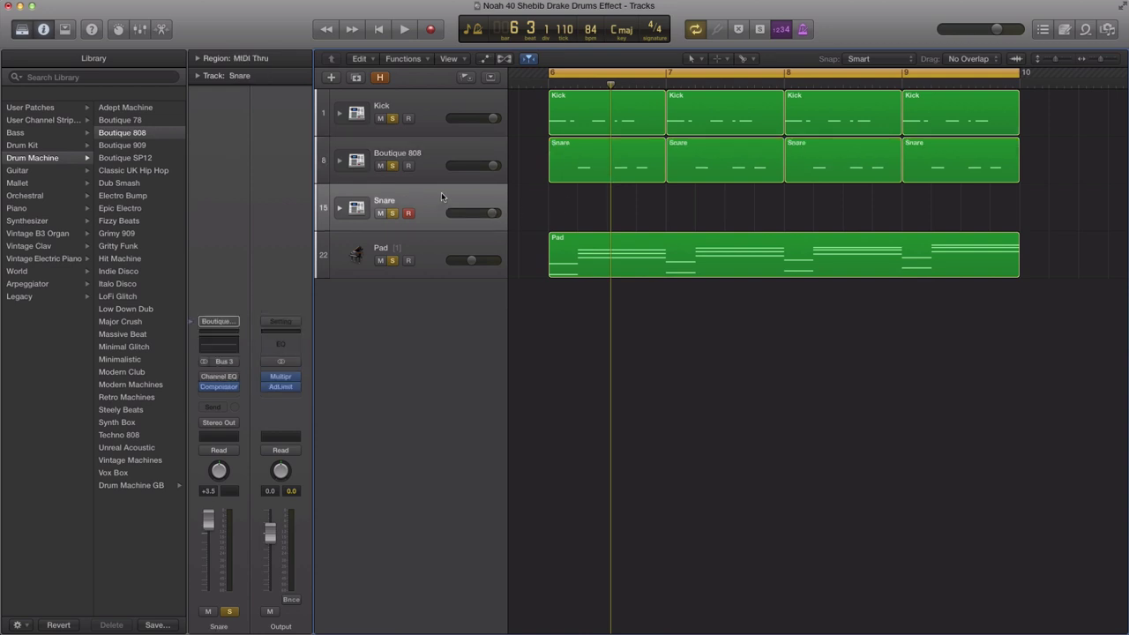
pyautogui.press('super+BackSpace')
pyautogui.click(442, 145)
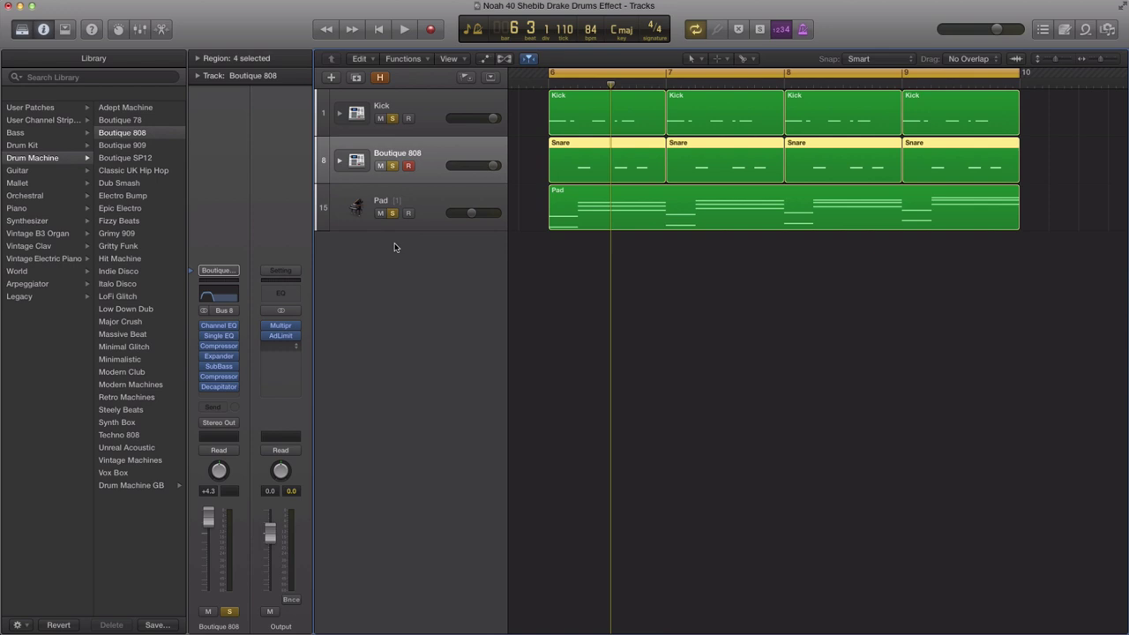
# Bypass the 80 Hz band on Boutique 808's Channel EQ and raise its high cut to 4450 Hz.
pyautogui.click(236, 326)
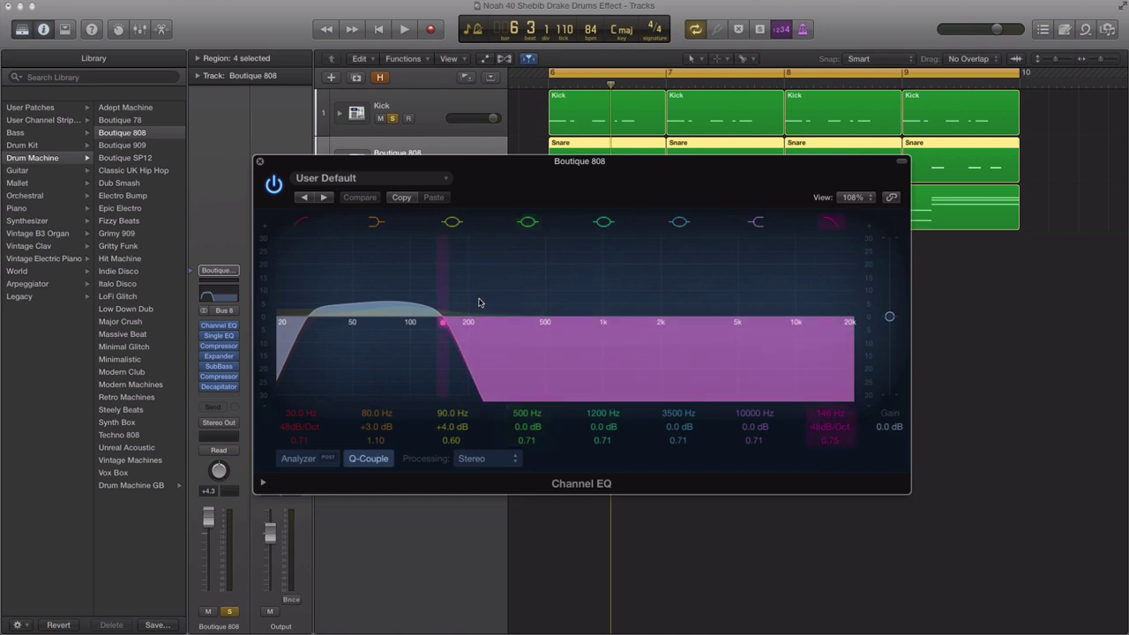
pyautogui.click(378, 221)
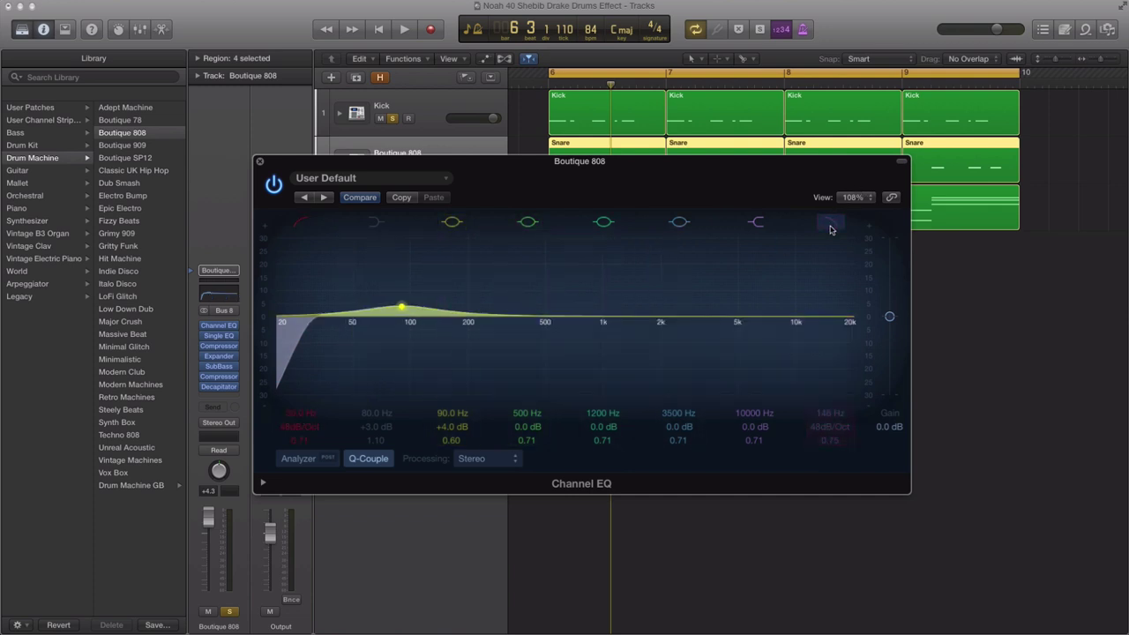
pyautogui.moveTo(442, 326); pyautogui.dragTo(722, 325)
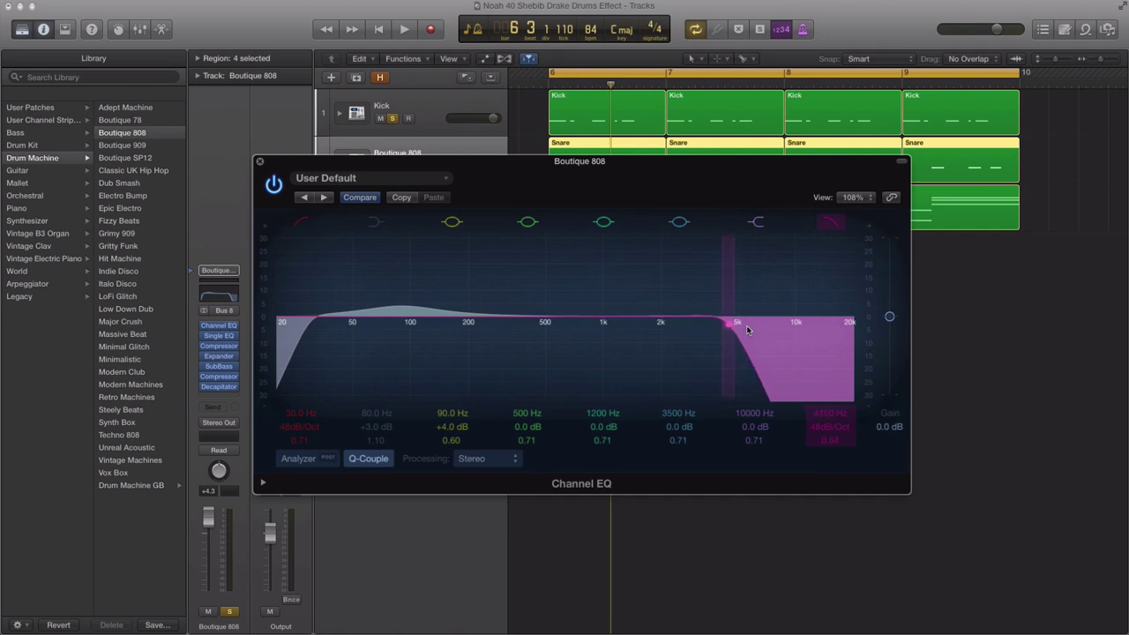
pyautogui.press('space')
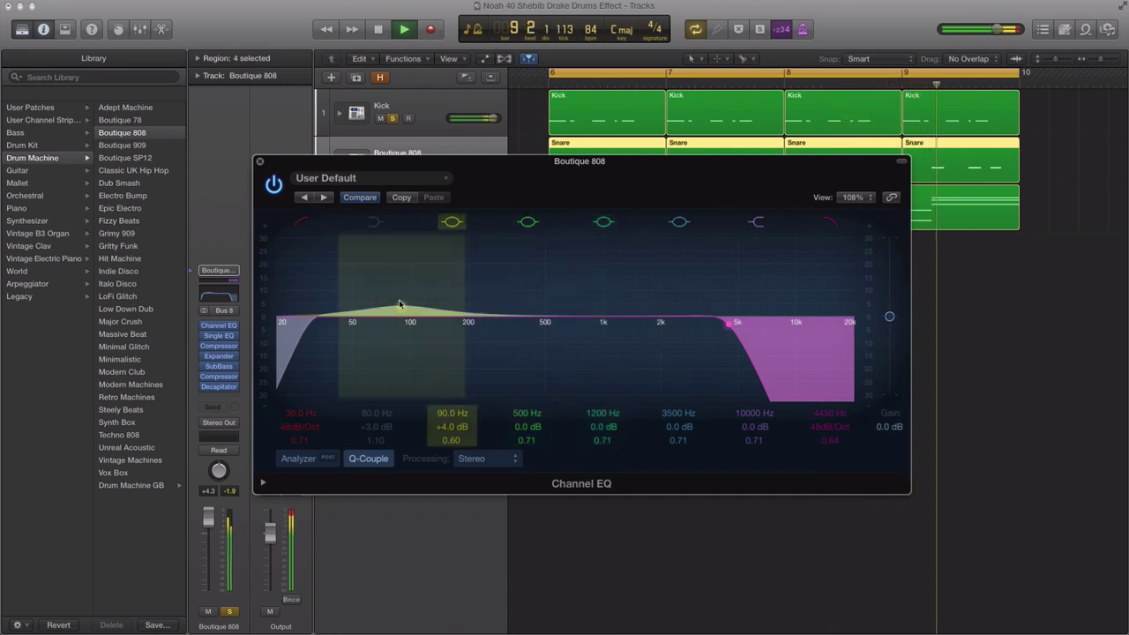
pyautogui.click(260, 162)
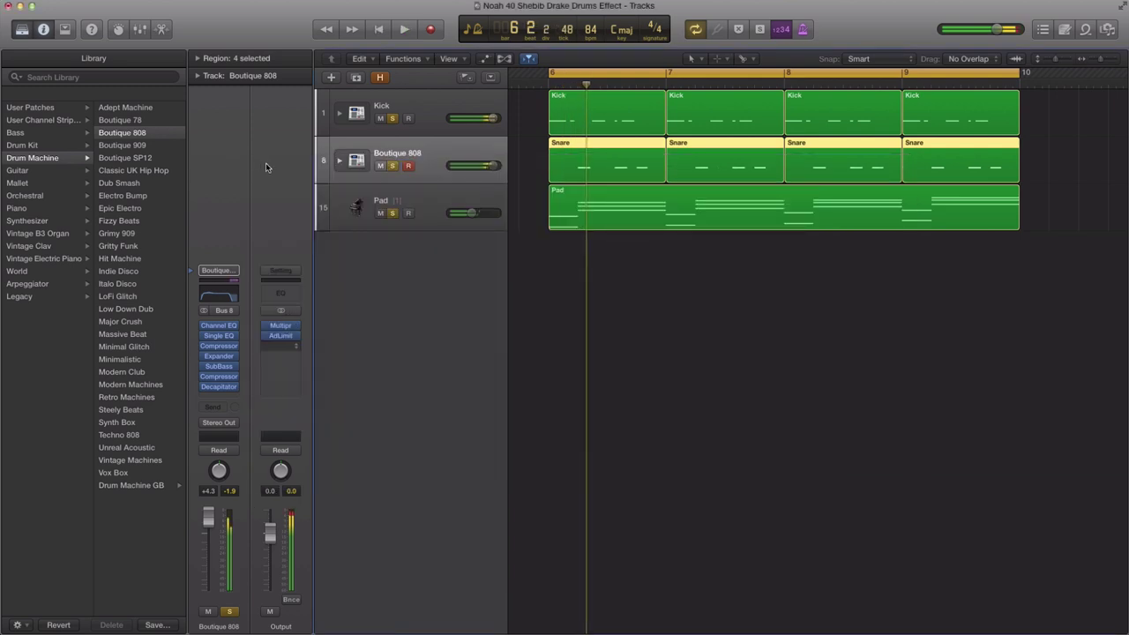
# Retune the Boutique 808 Single Band EQ's high-cut frequency to 124 Hz while listening.
pyautogui.click(220, 336)
pyautogui.moveTo(279, 43); pyautogui.dragTo(809, 282)
pyautogui.press('space')
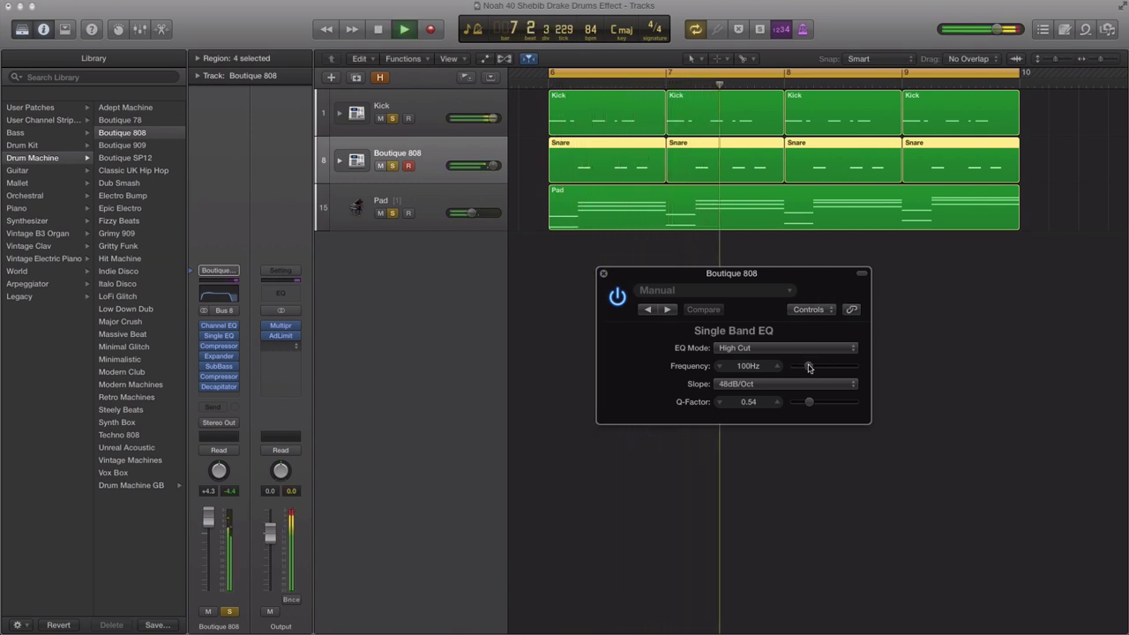
pyautogui.moveTo(808, 367); pyautogui.dragTo(813, 403)
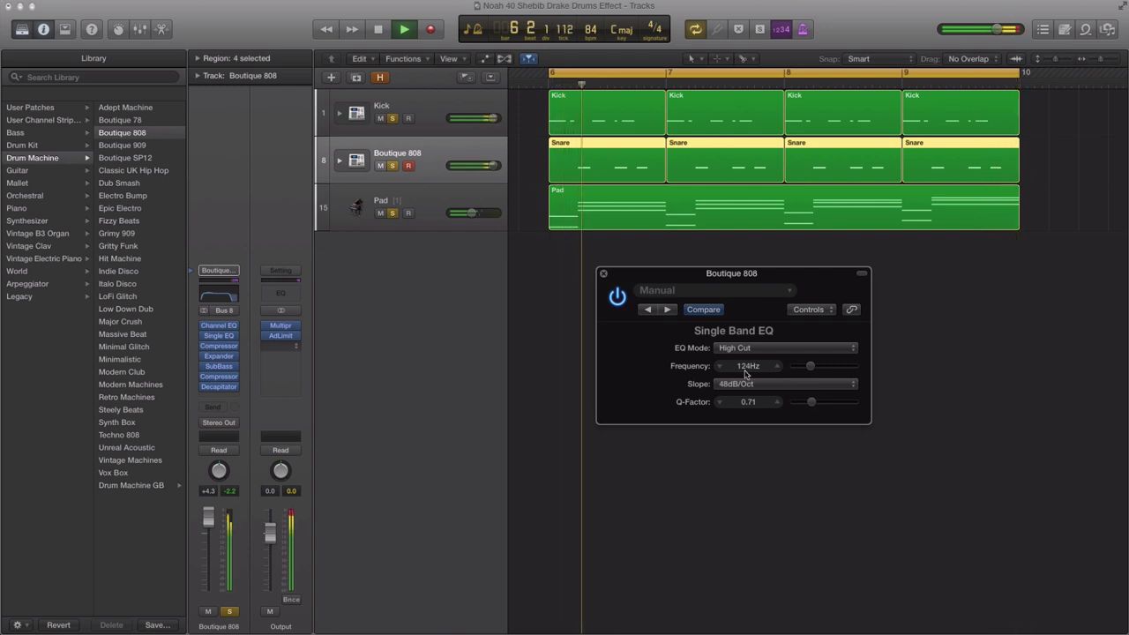
pyautogui.click(604, 275)
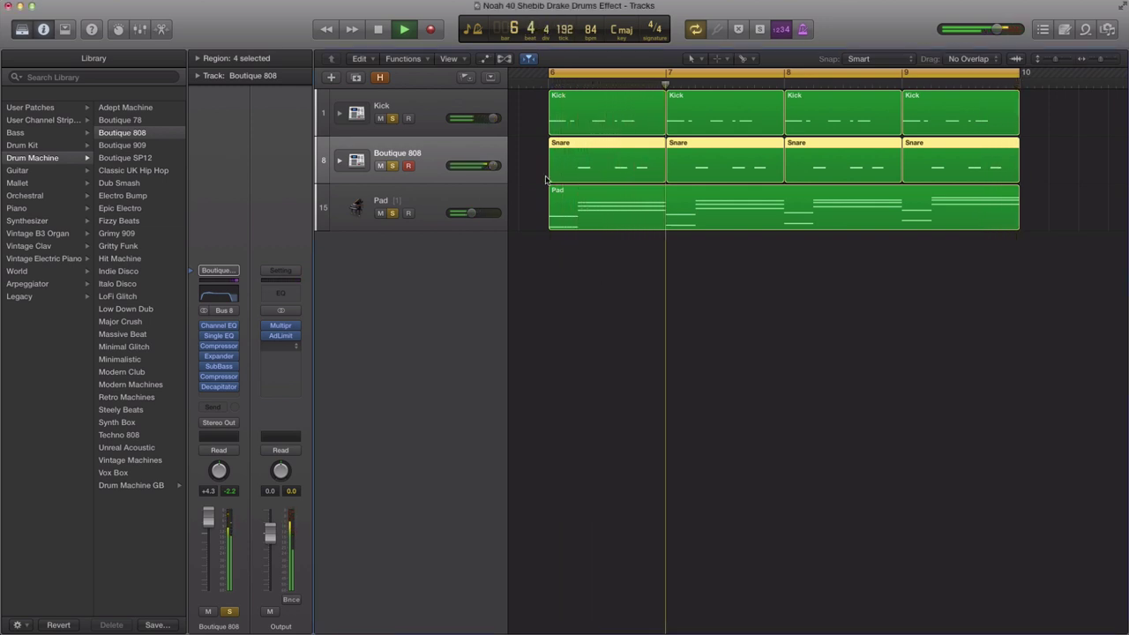
# Set the Pad track's volume to about -4.2 dB.
pyautogui.moveTo(492, 166)
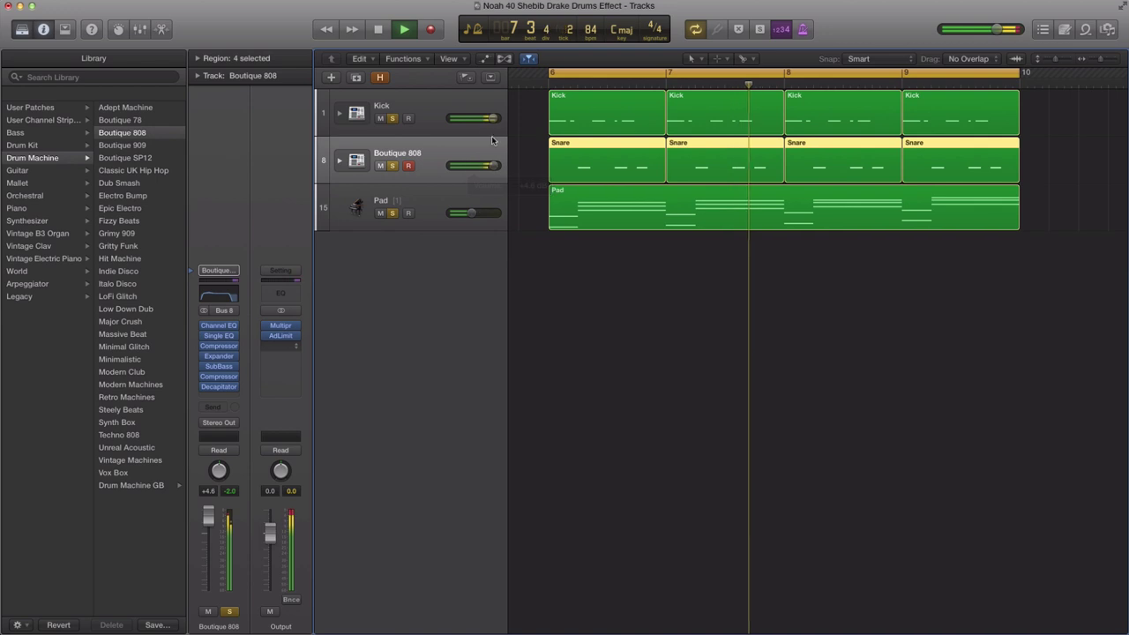
pyautogui.moveTo(492, 118)
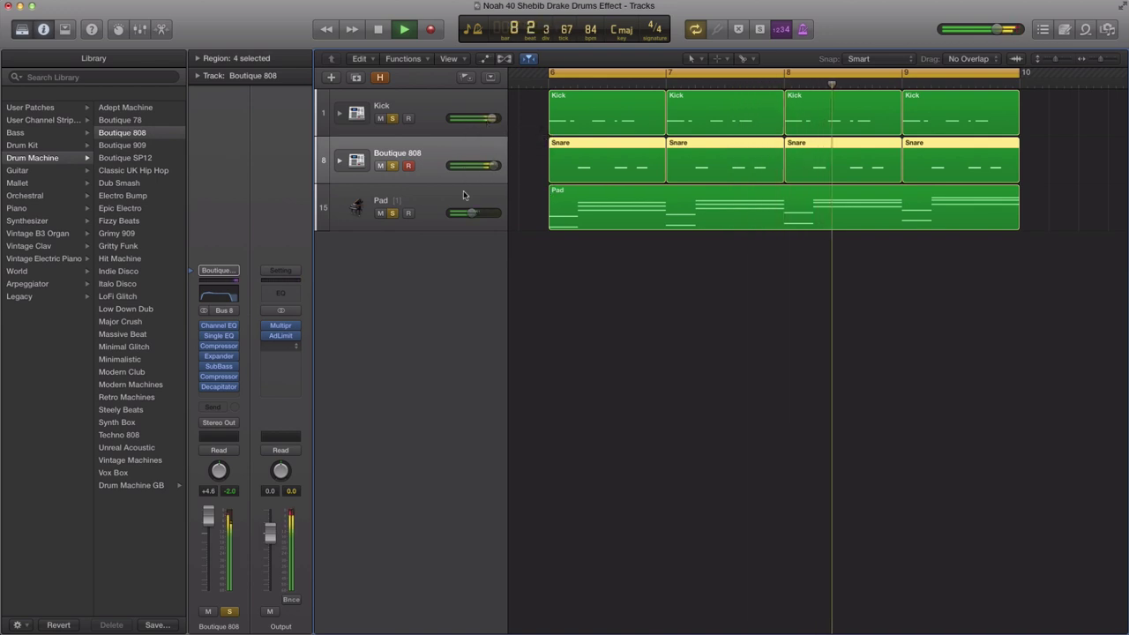
pyautogui.moveTo(472, 212)
pyautogui.moveTo(472, 213); pyautogui.dragTo(473, 212)
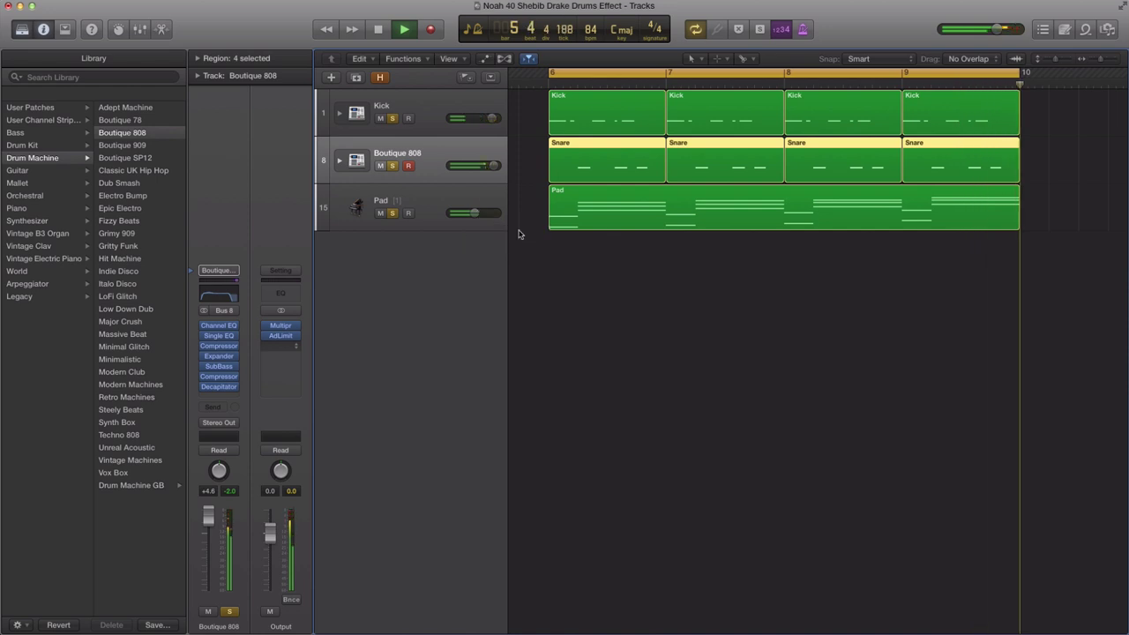
# Set the Output Adaptive Limiter's Input Scale to +1.4 dB and Gain to 4.5 dB.
pyautogui.click(281, 335)
pyautogui.moveTo(161, 39); pyautogui.dragTo(767, 180)
pyautogui.moveTo(728, 265); pyautogui.dragTo(721, 246)
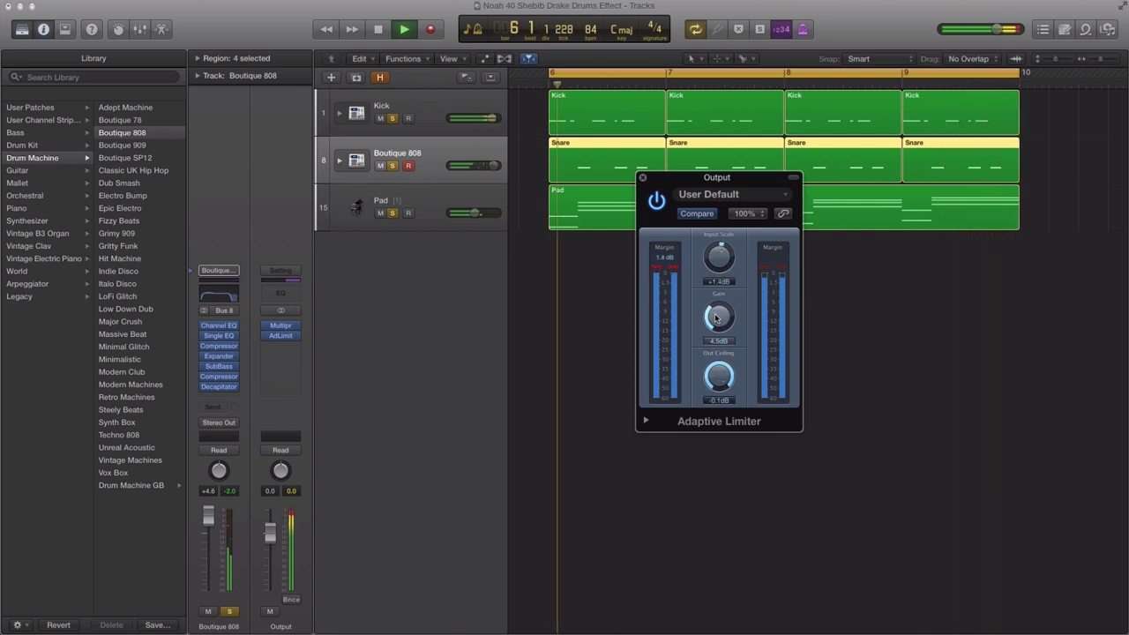
pyautogui.moveTo(717, 323); pyautogui.dragTo(716, 321)
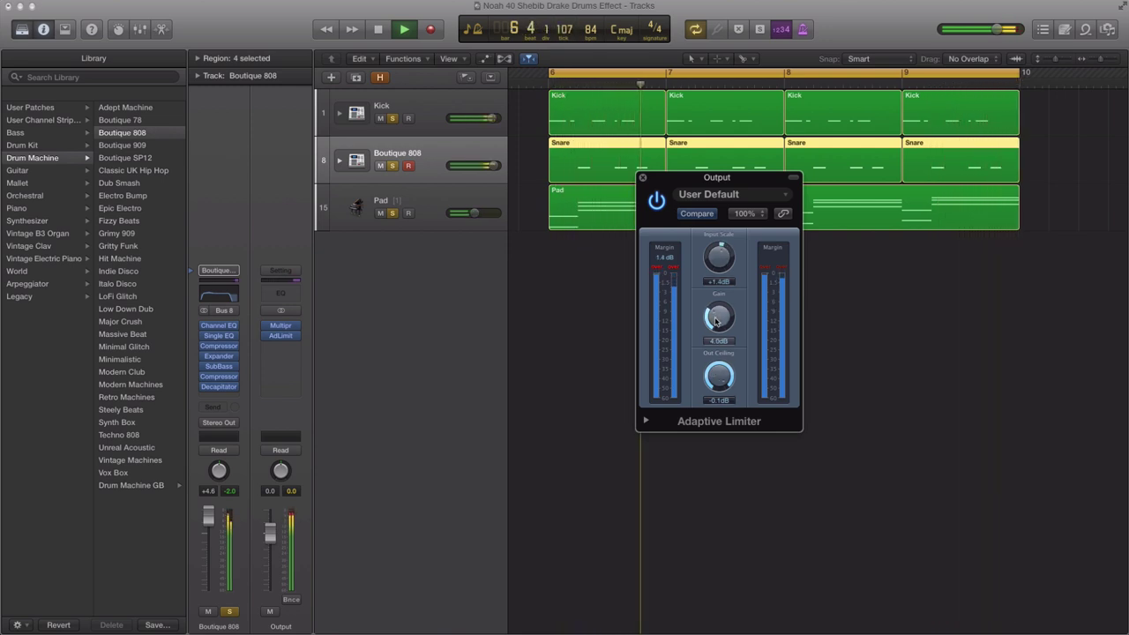
pyautogui.click(643, 177)
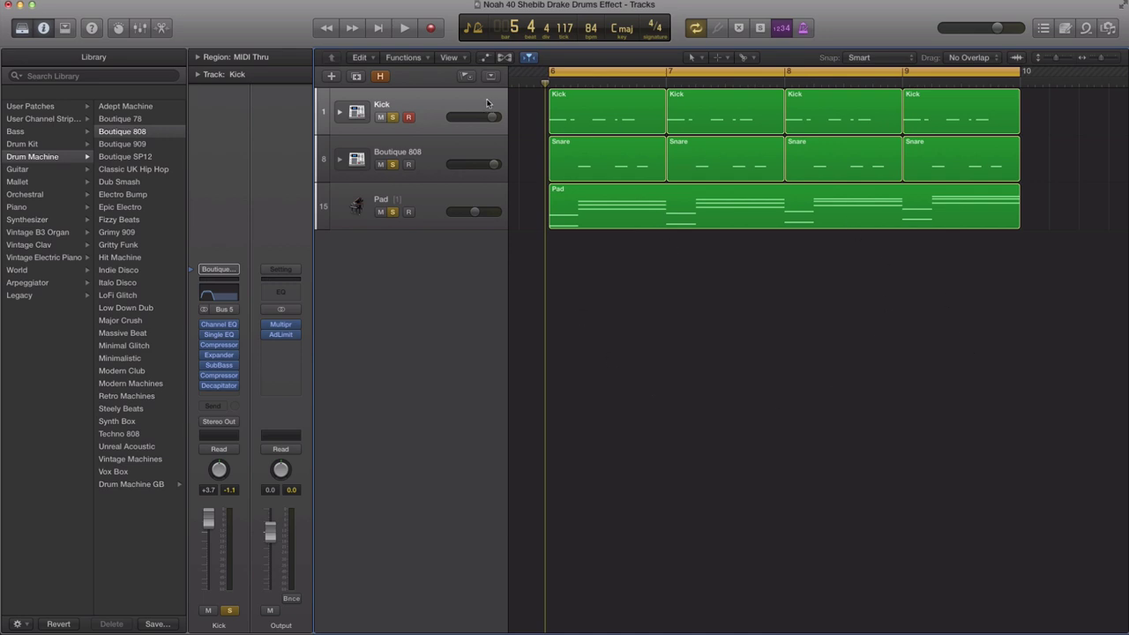
pyautogui.click(429, 102)
pyautogui.click(437, 148)
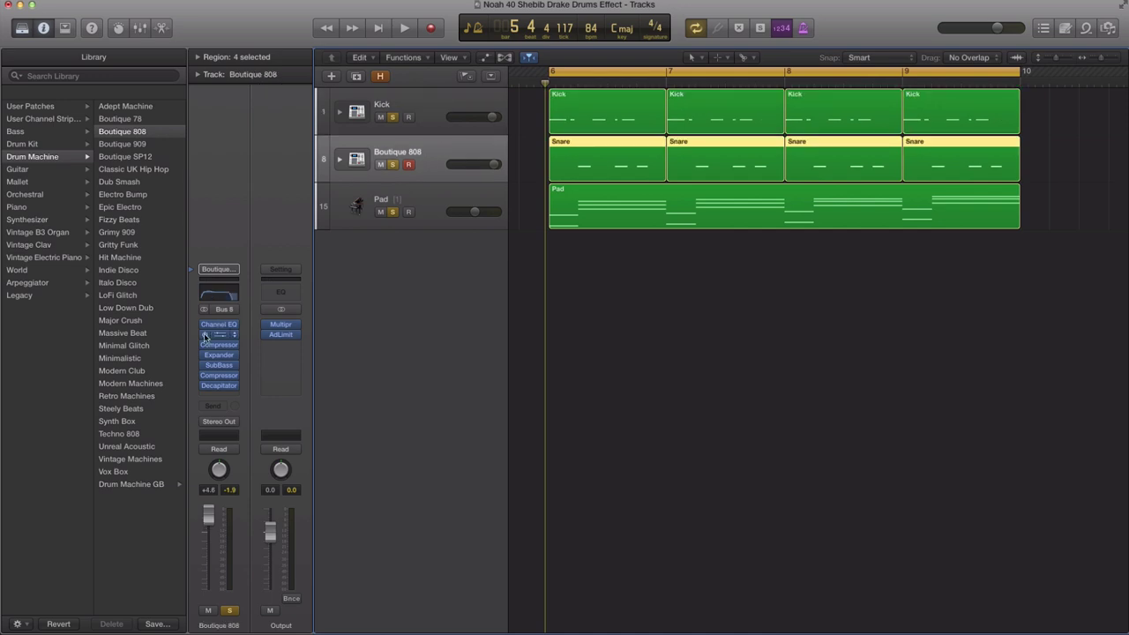